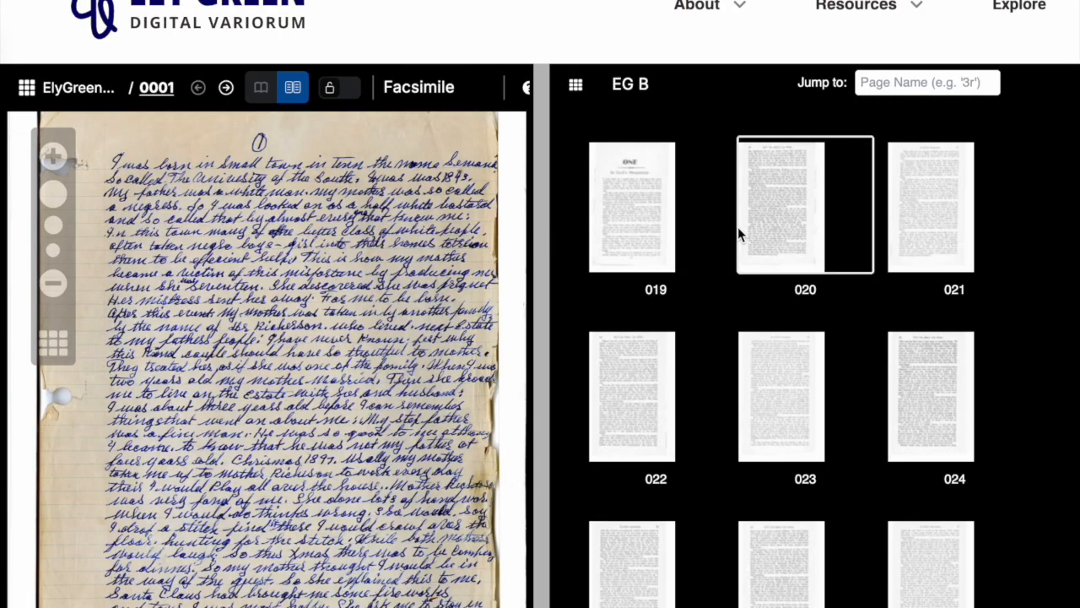
Look over sample digital editions and zoom the map in on the place markers around New York
click(48, 159)
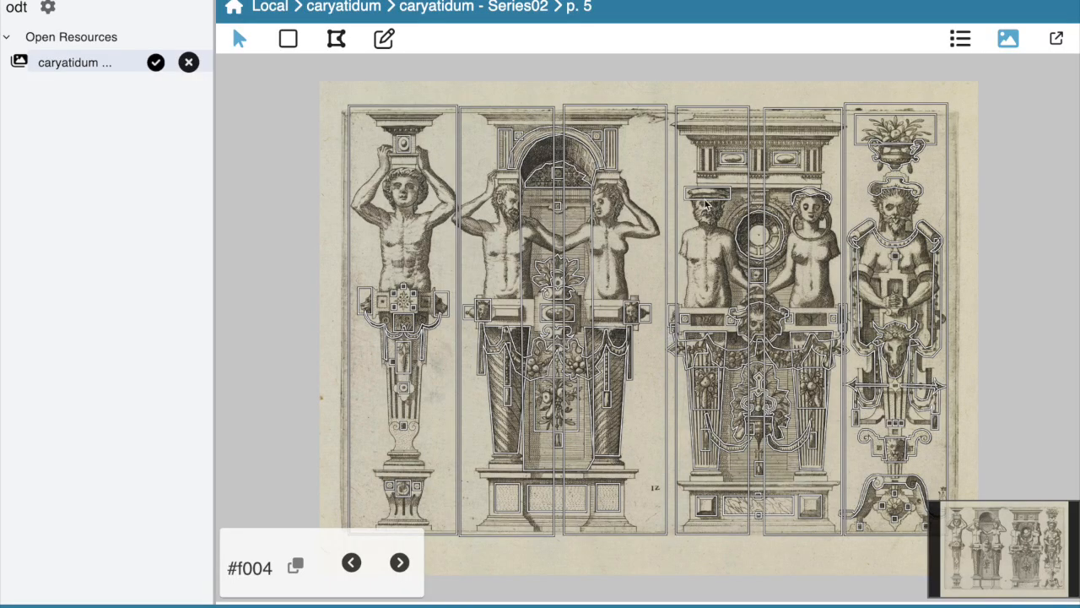
scroll(719, 224, up, 5)
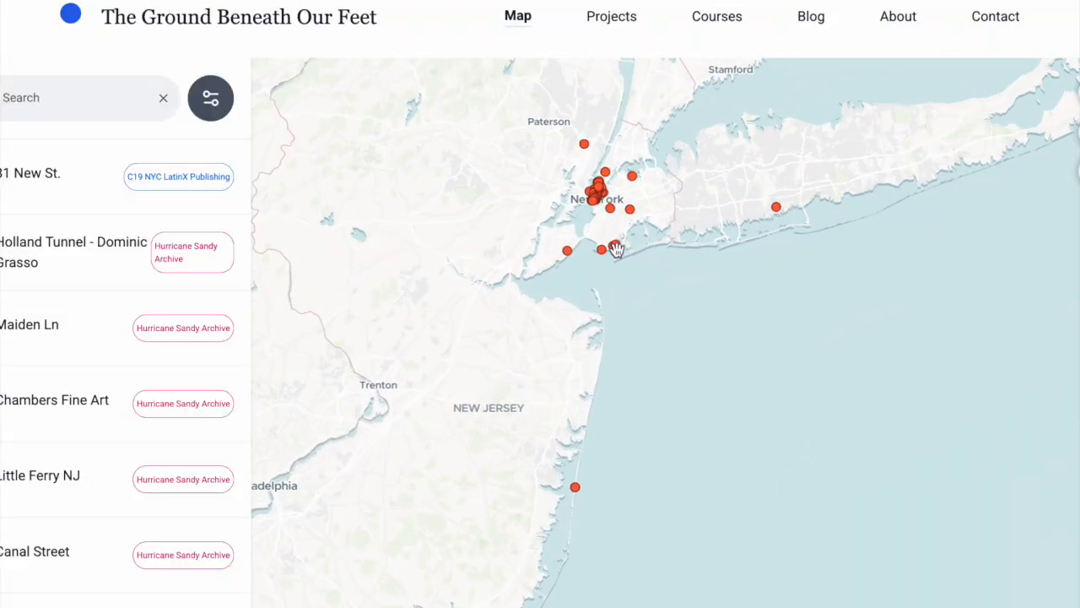
click(600, 198)
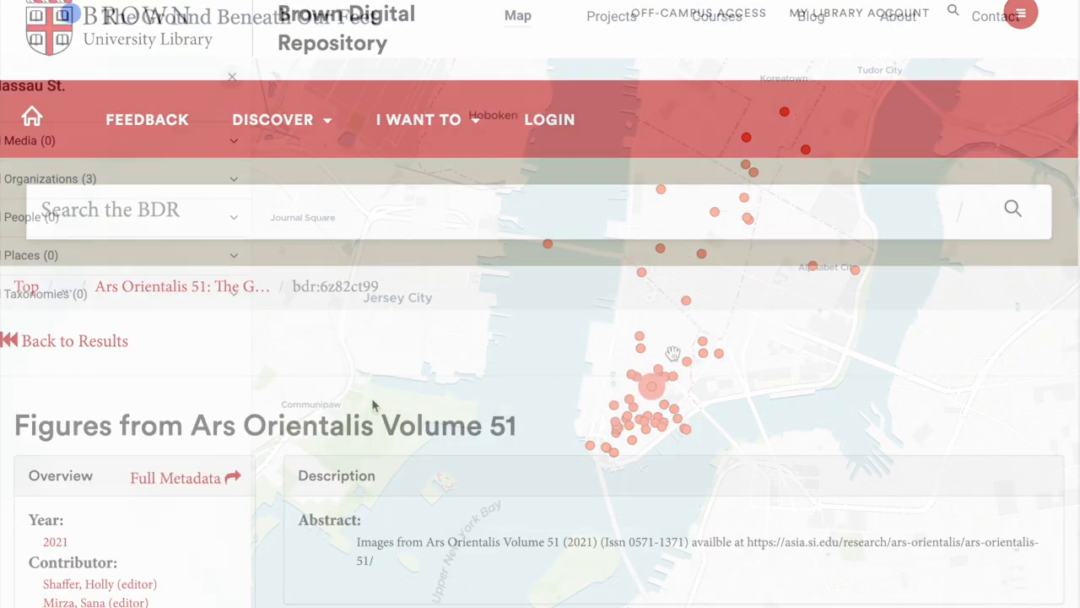
Look through the Ars Orientalis Volume 51 figures record and open its iiif_manifest view
scroll(540, 338, down, 8)
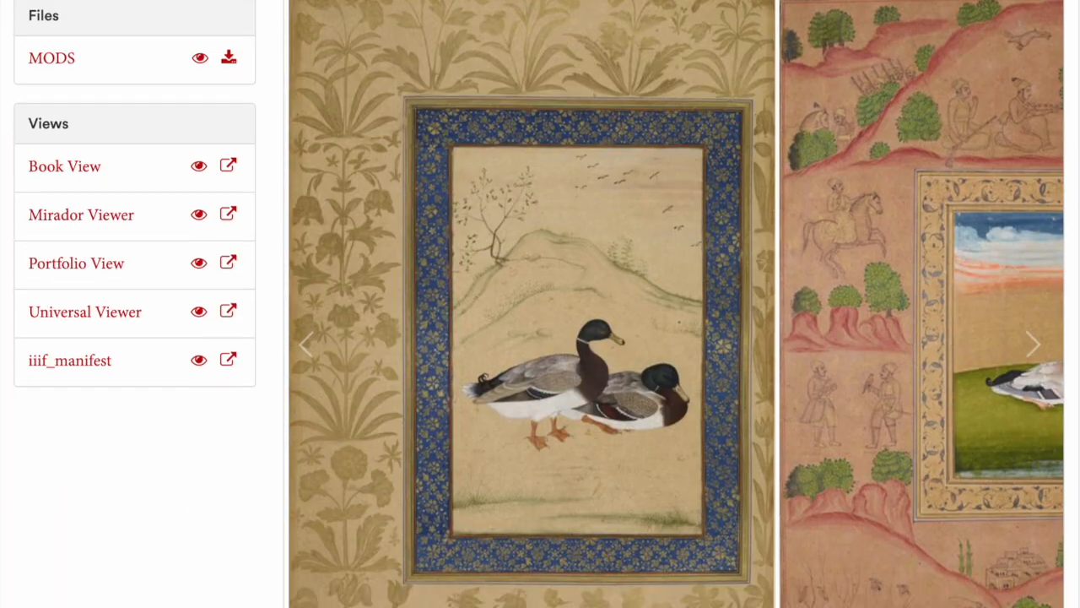
scroll(540, 337, up, 2)
scroll(675, 337, up, 1)
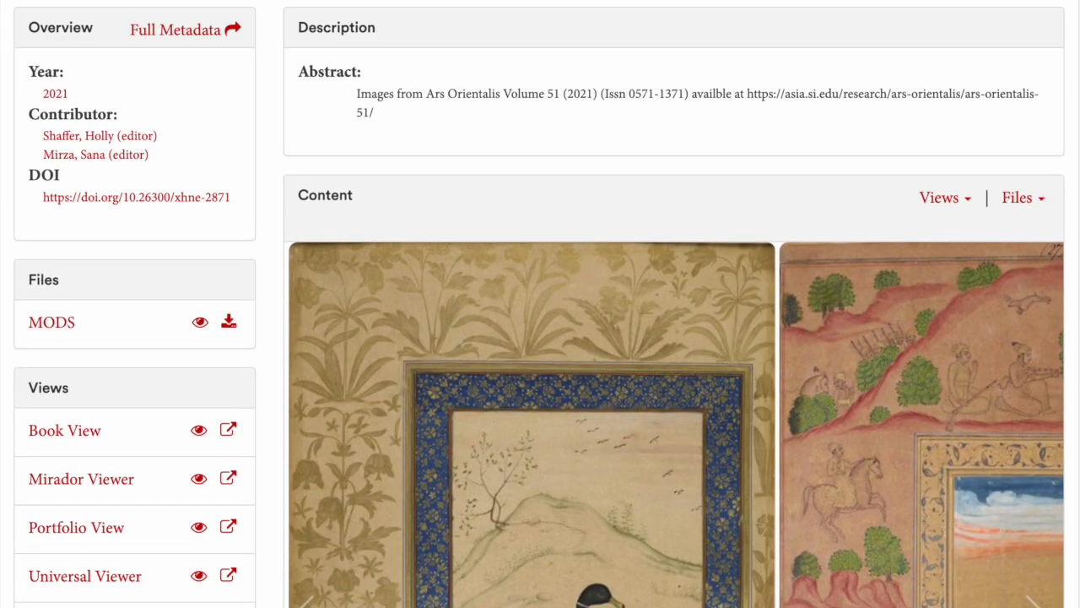
click(947, 202)
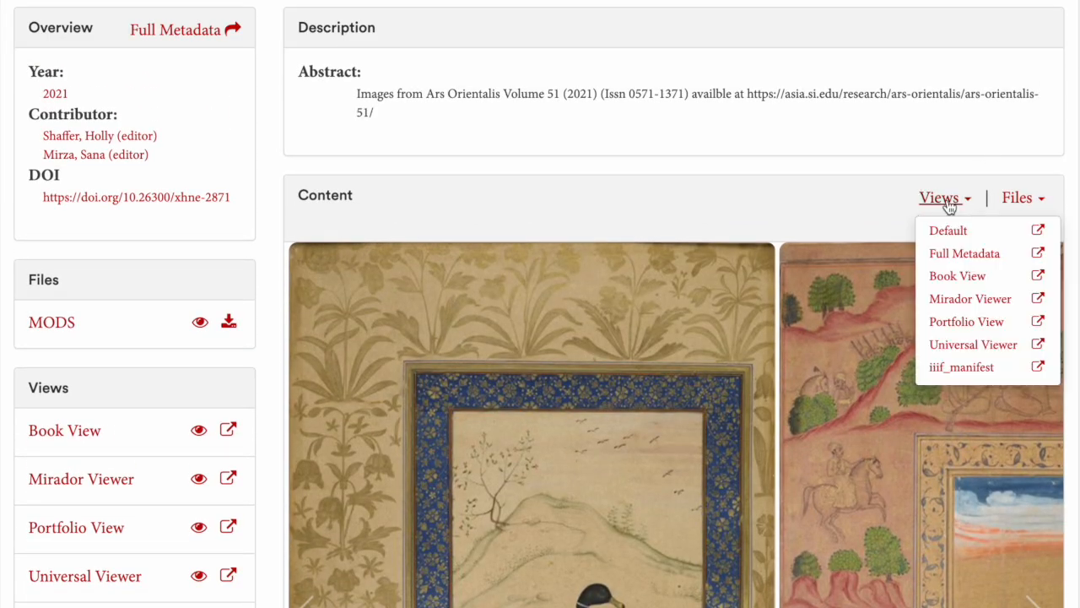
click(959, 369)
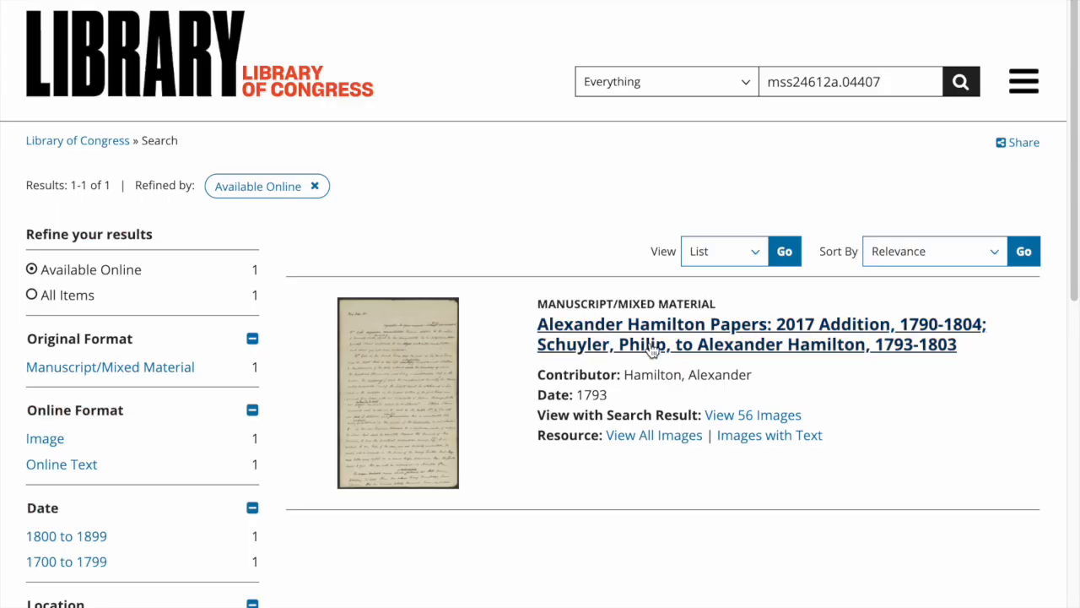
Open image 2 of the Alexander Hamilton Papers: 2017 Addition item from the Library of Congress search results
click(650, 350)
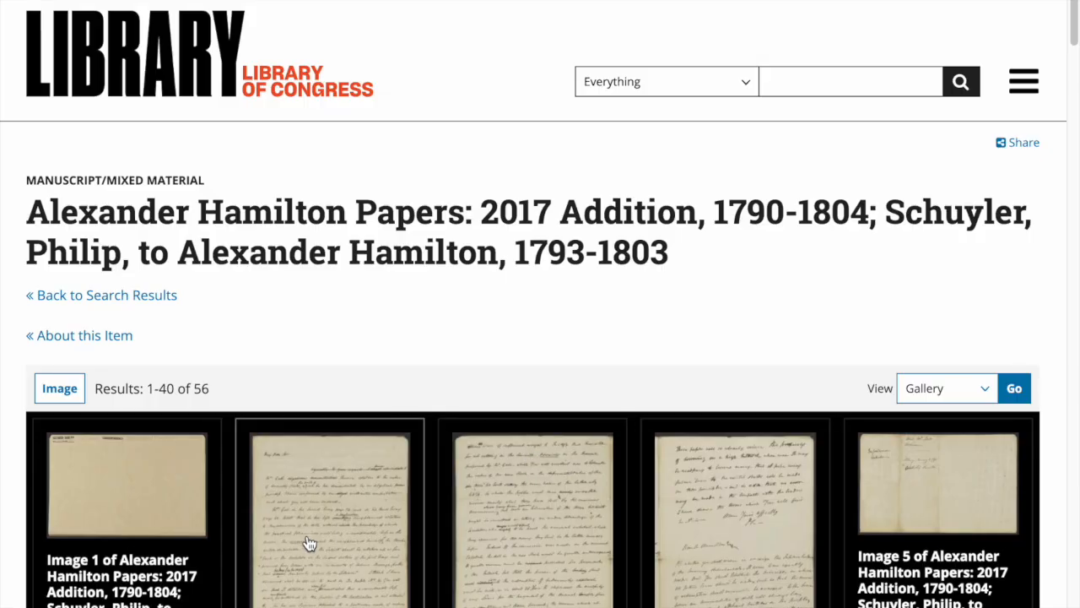
click(310, 543)
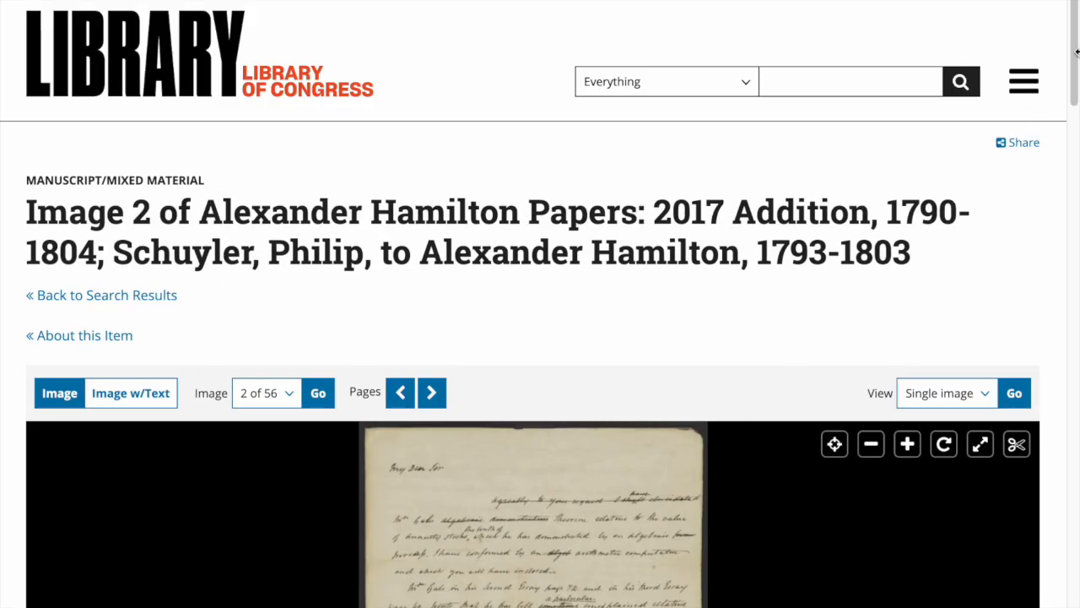
mouse_move(1073, 53)
mouse_down()
mouse_move(1068, 134)
mouse_move(1061, 49)
mouse_up()
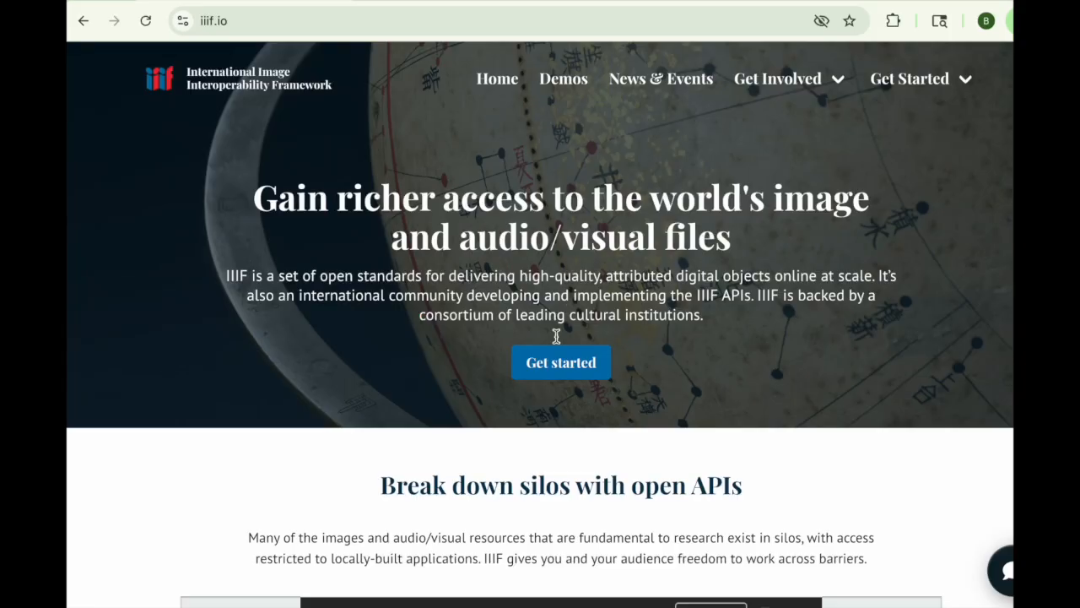
Open the getting-started page of the iiif.io site and read through it
click(538, 368)
scroll(801, 351, down, 10)
scroll(560, 338, down, 10)
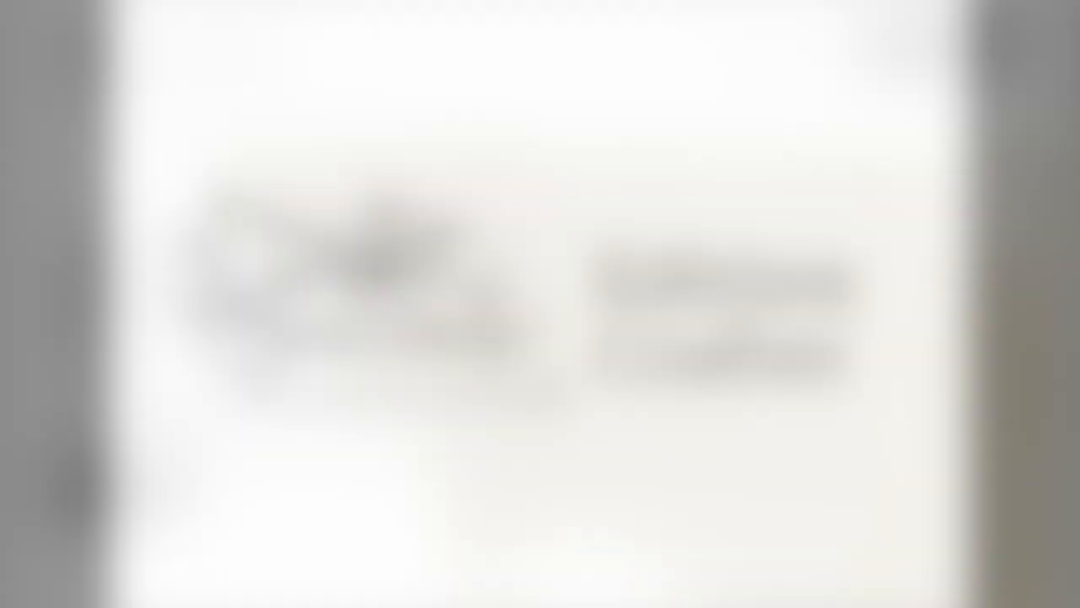
scroll(1069, 106, down, 5)
scroll(1072, 158, down, 3)
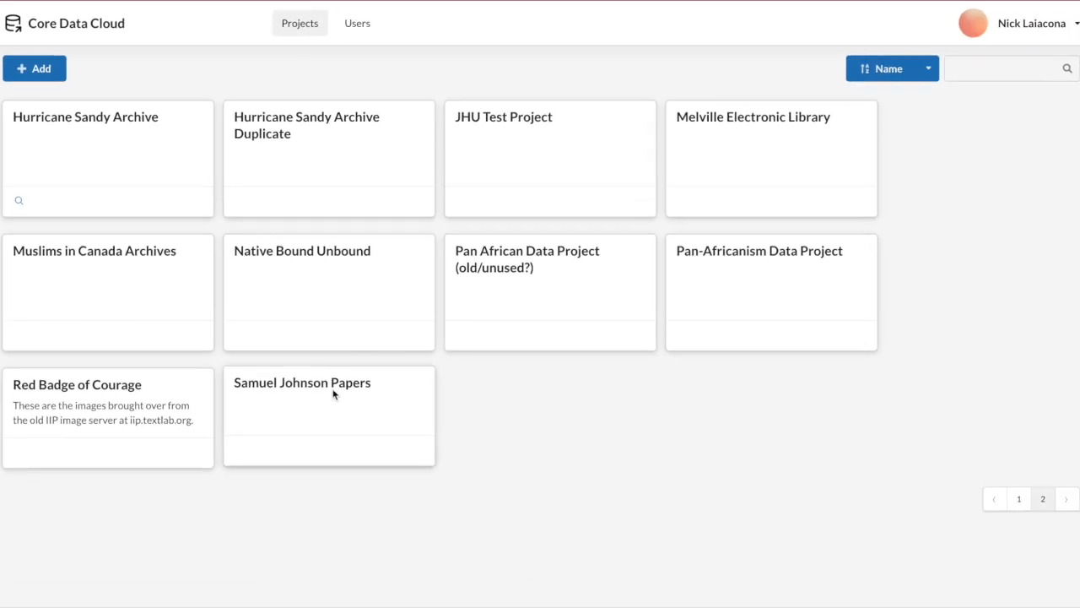
Switch to Core Data Cloud and look through the existing projects and the Almaty place record
click(333, 394)
click(229, 70)
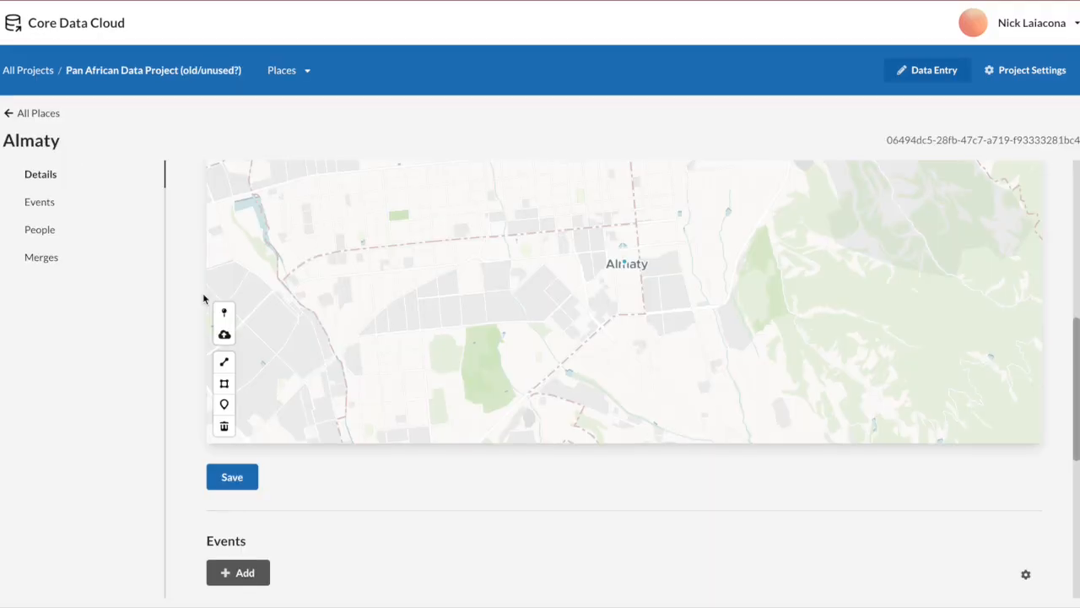
scroll(202, 293, up, 3)
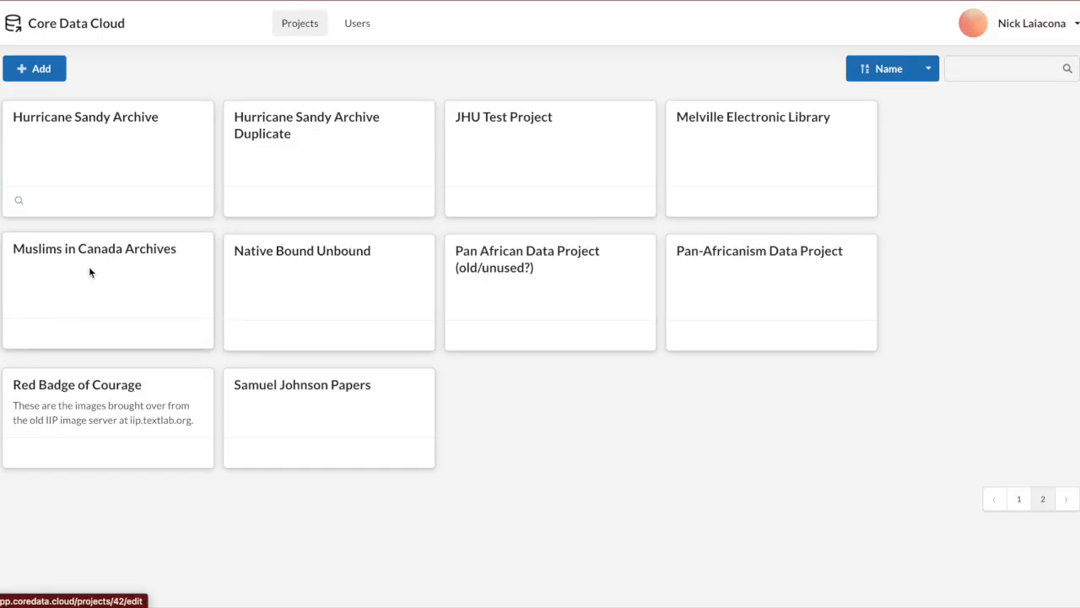
click(392, 320)
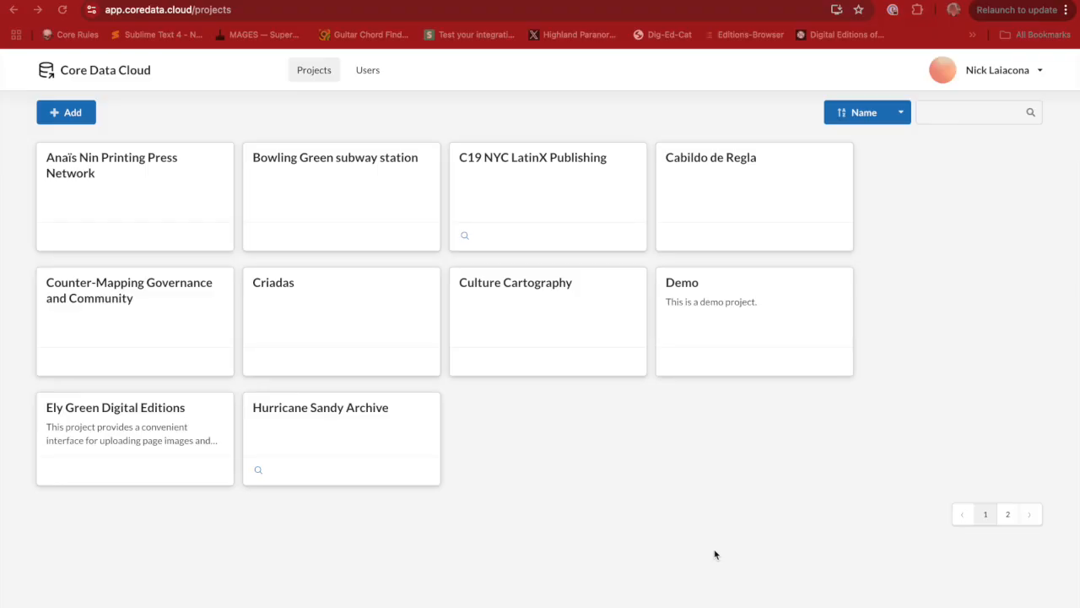
Create and save a new project named "Creating IIIF Manifests with Core Data"
click(67, 118)
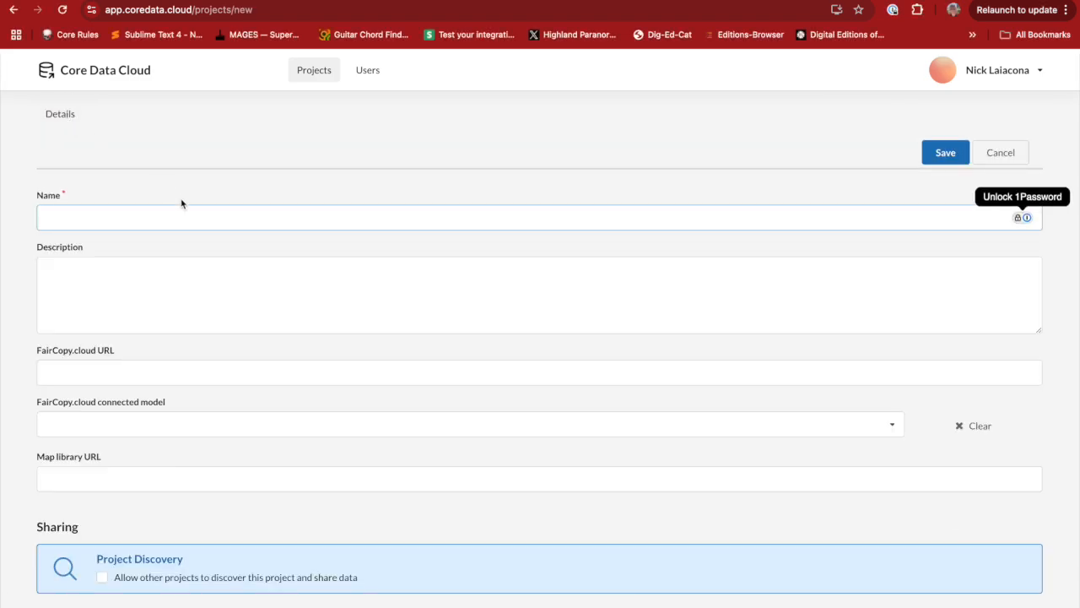
key(super+v)
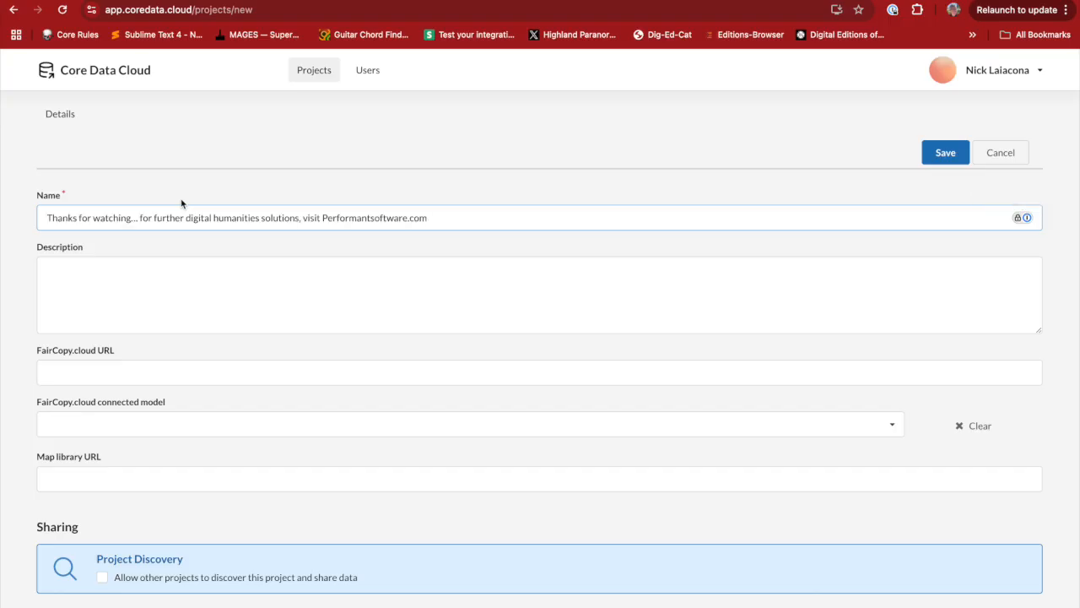
key(super+a)
key(BackSpace)
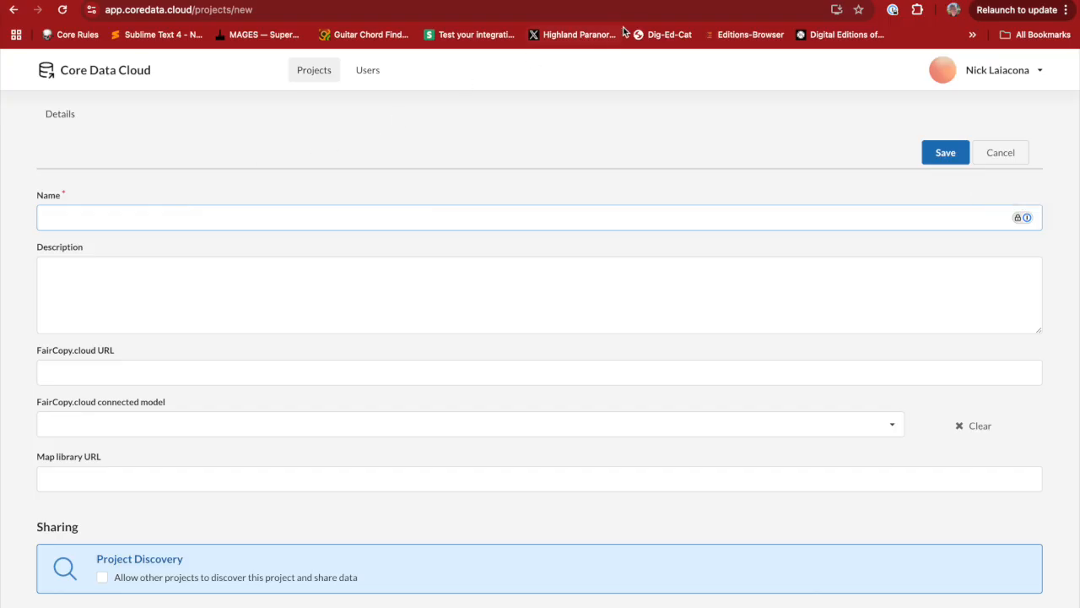
text(Creating IIIF Manifests with Core Data)
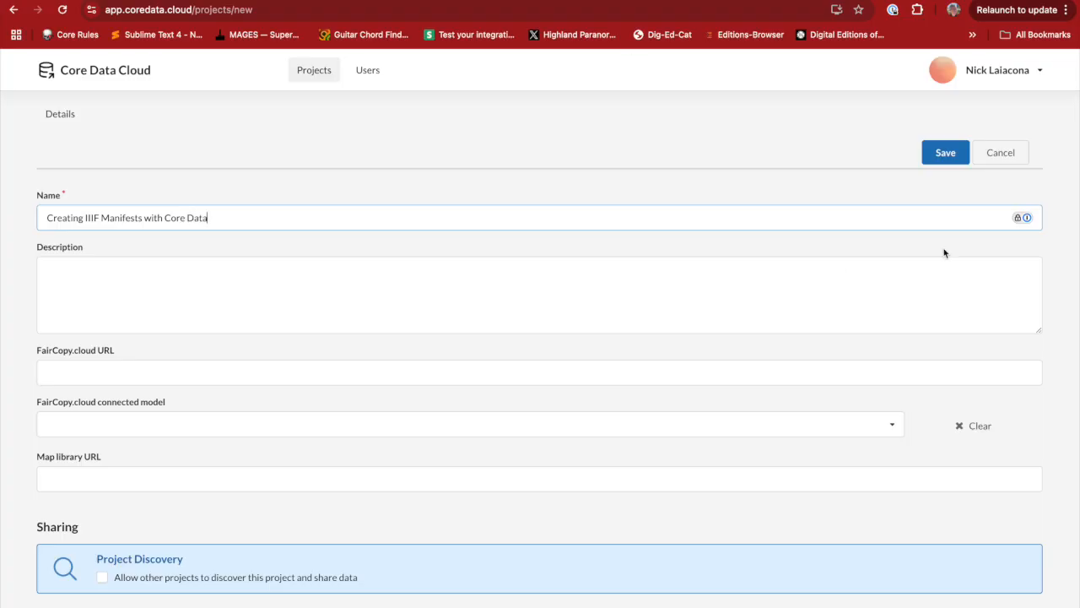
click(945, 153)
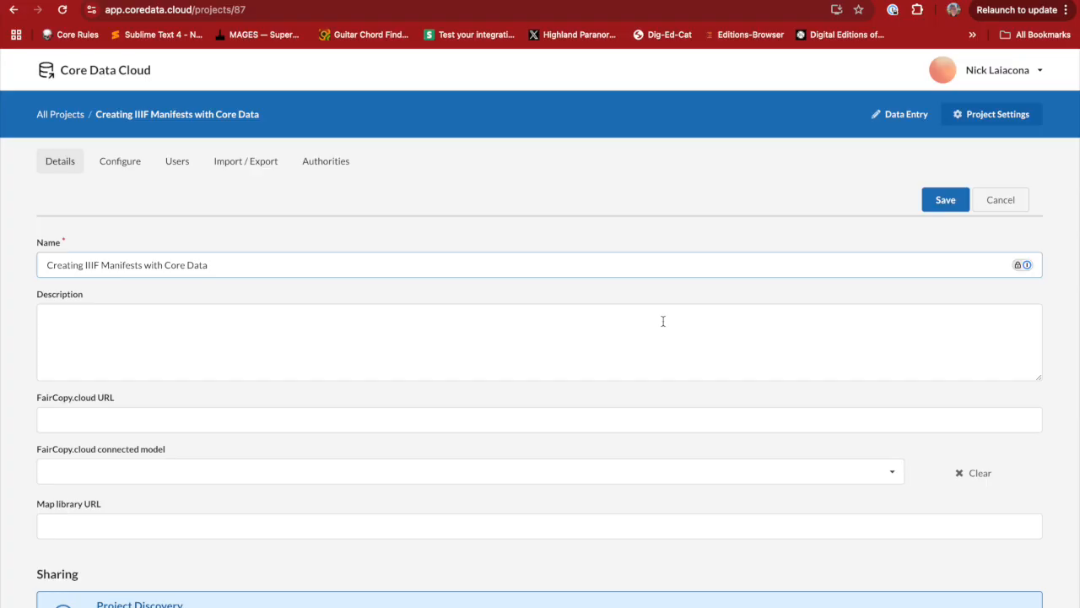
Add a model of type Media content named "Images" to the project configuration and save it
click(152, 161)
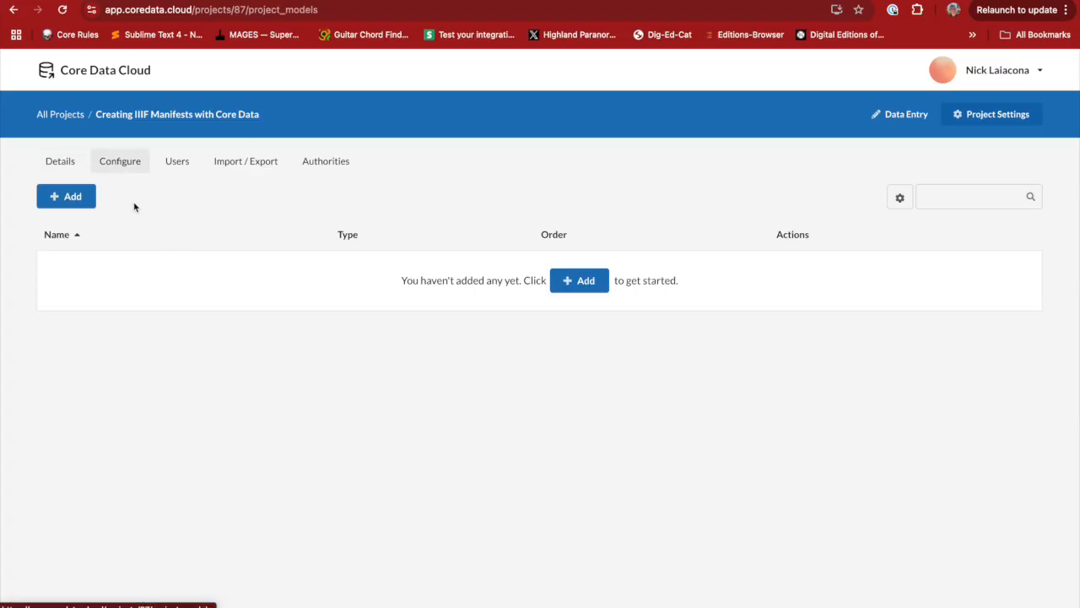
click(593, 281)
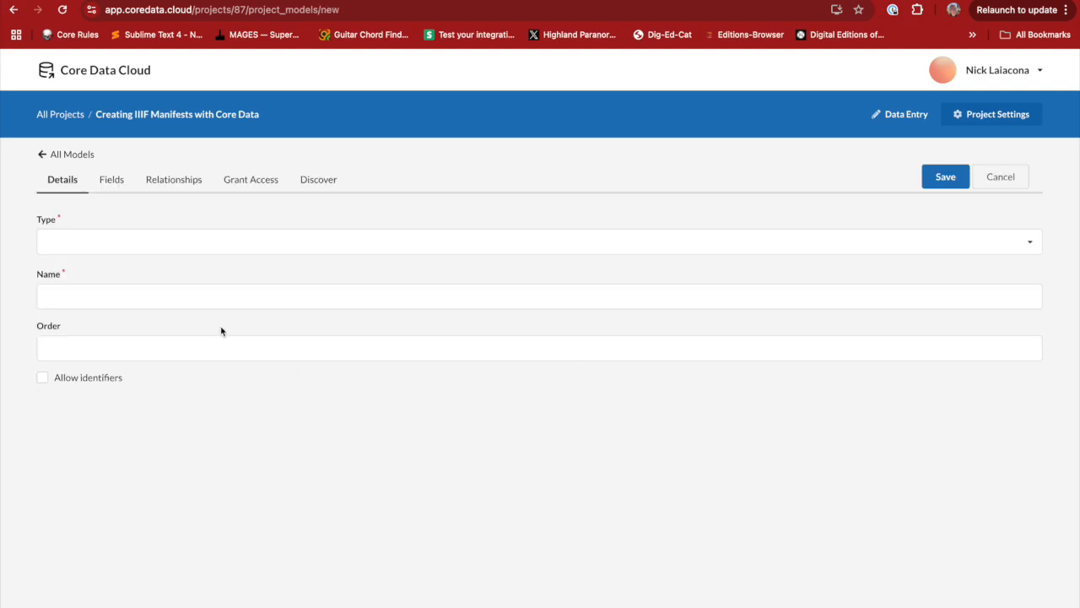
click(145, 248)
click(123, 342)
click(133, 294)
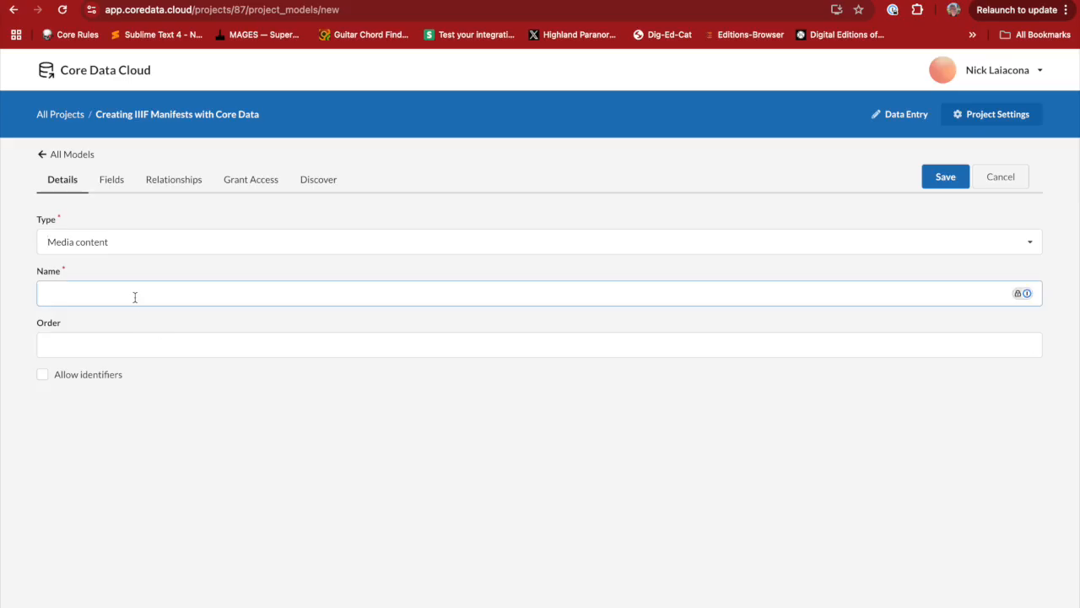
text(Images)
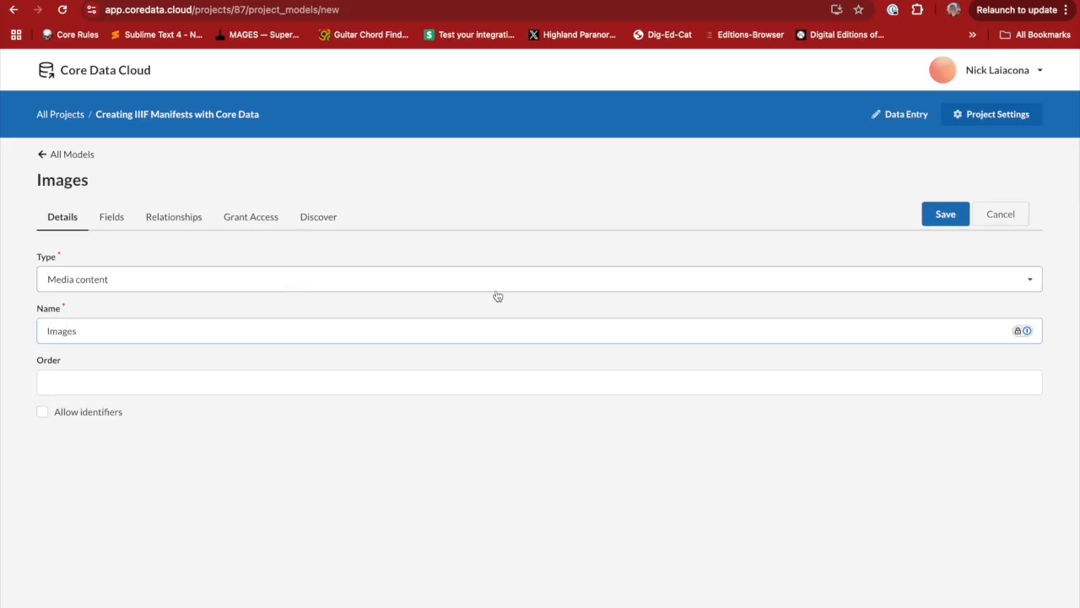
click(946, 214)
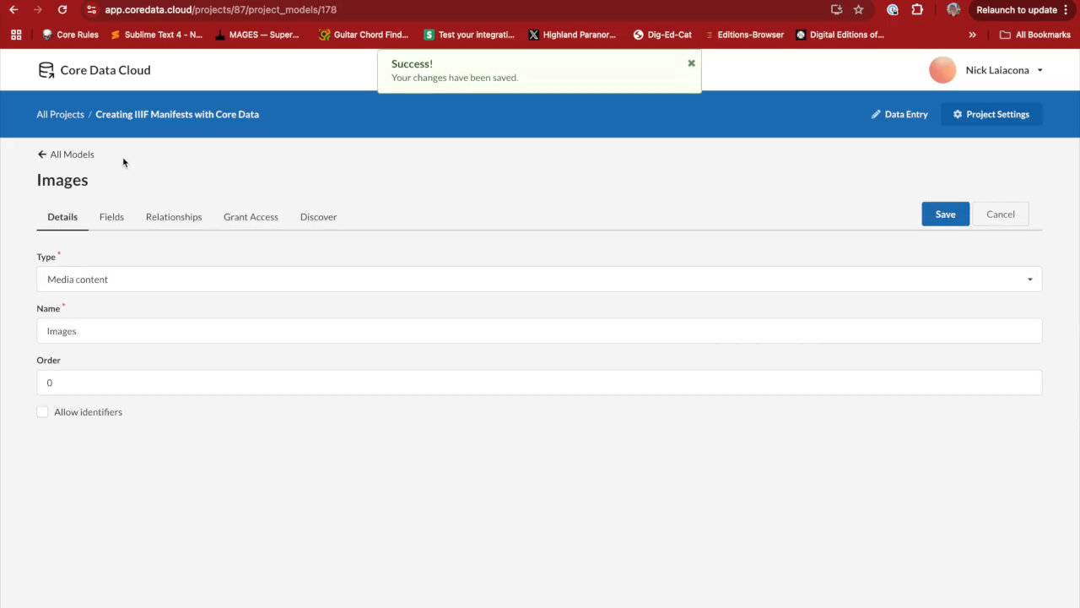
Add a second project model of type Work named "Documents" and save it
click(41, 156)
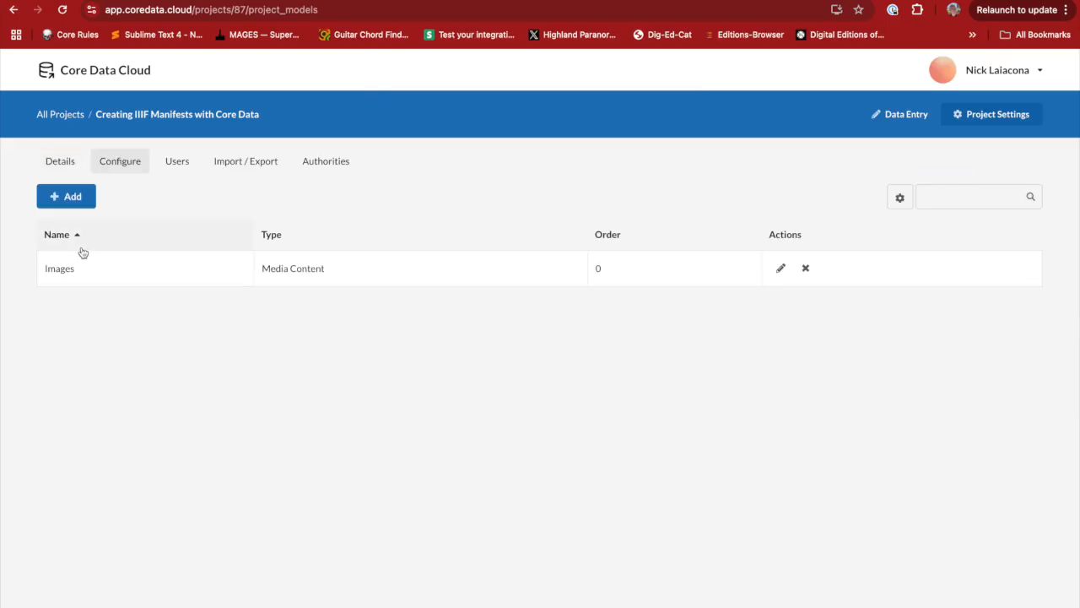
click(66, 195)
click(142, 241)
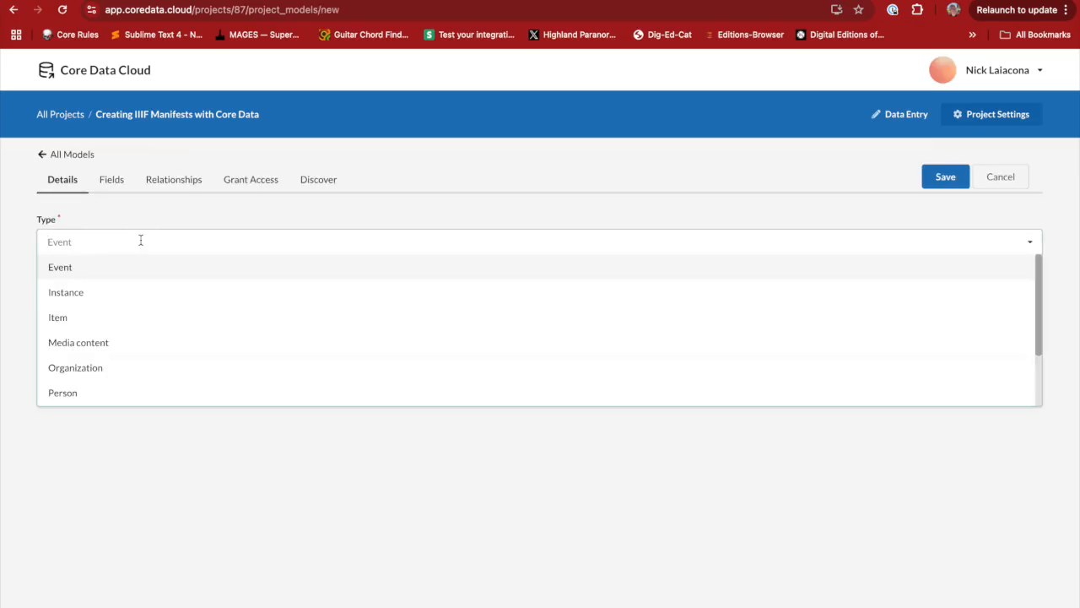
scroll(144, 308, down, 3)
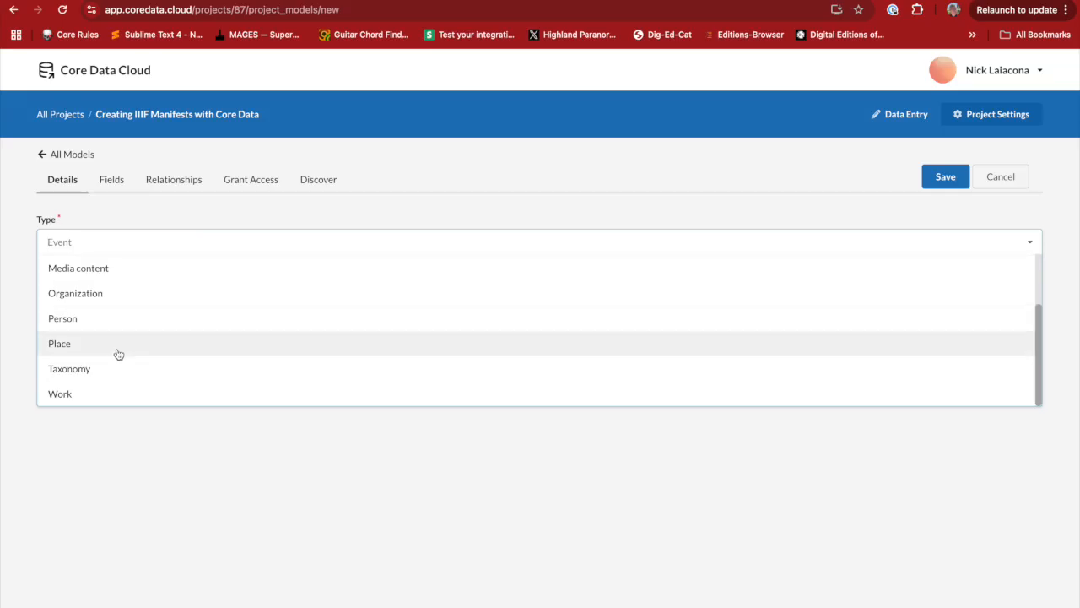
click(103, 397)
click(117, 293)
text(Documents)
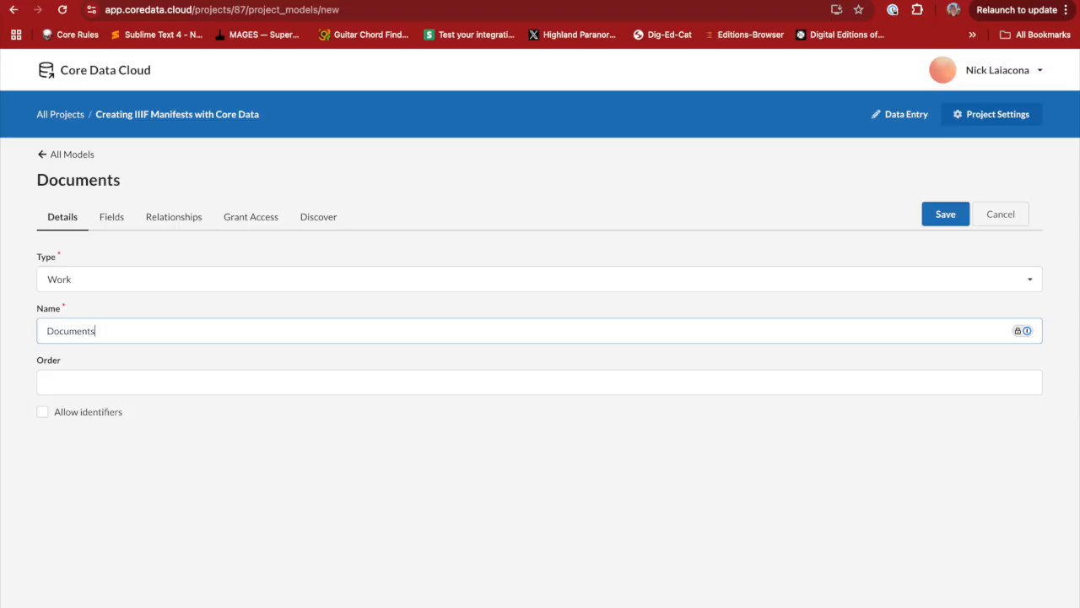
click(946, 213)
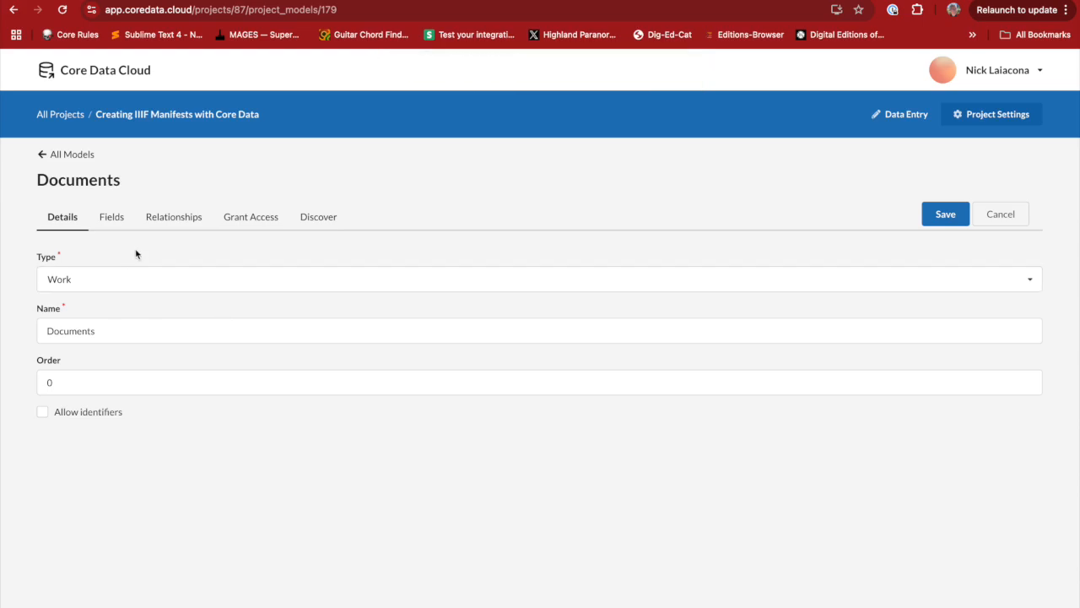
Add a relationship named "Pages" from the Documents model to Images, allowing multiple related records
click(168, 219)
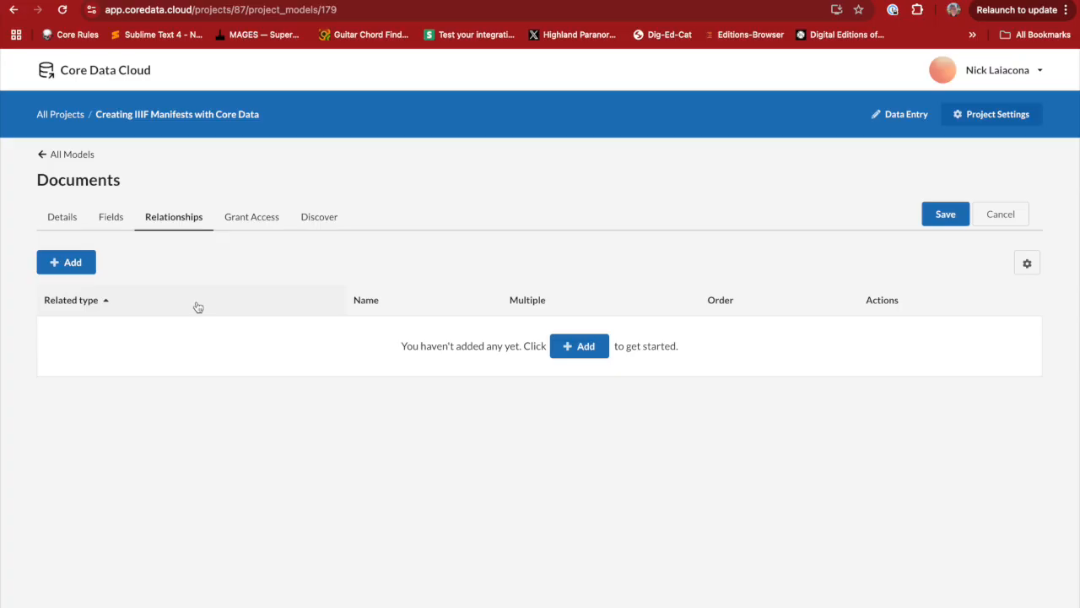
click(582, 348)
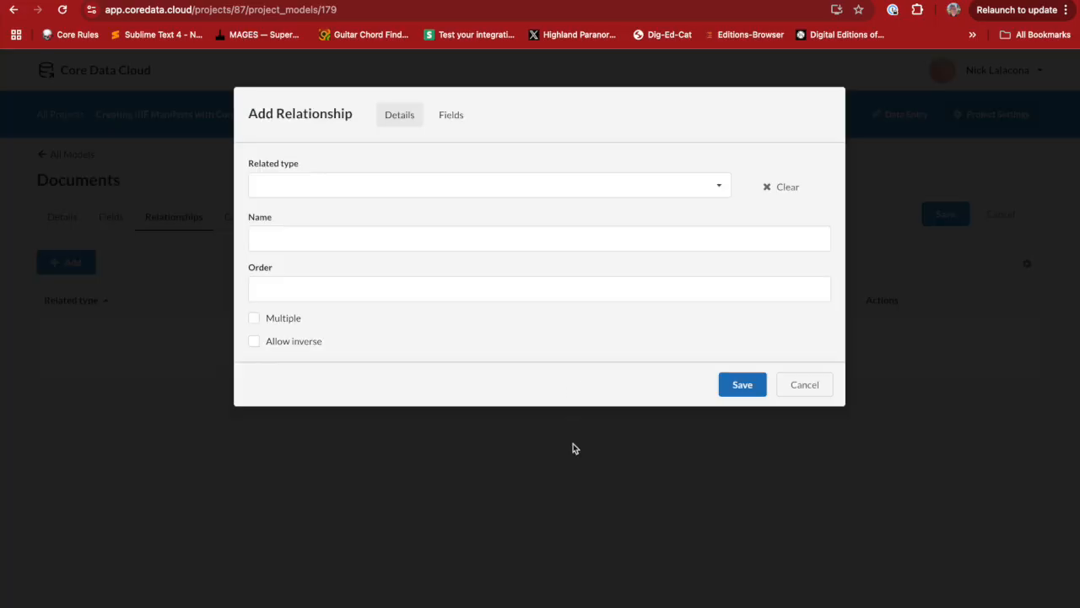
click(362, 187)
click(354, 211)
click(392, 235)
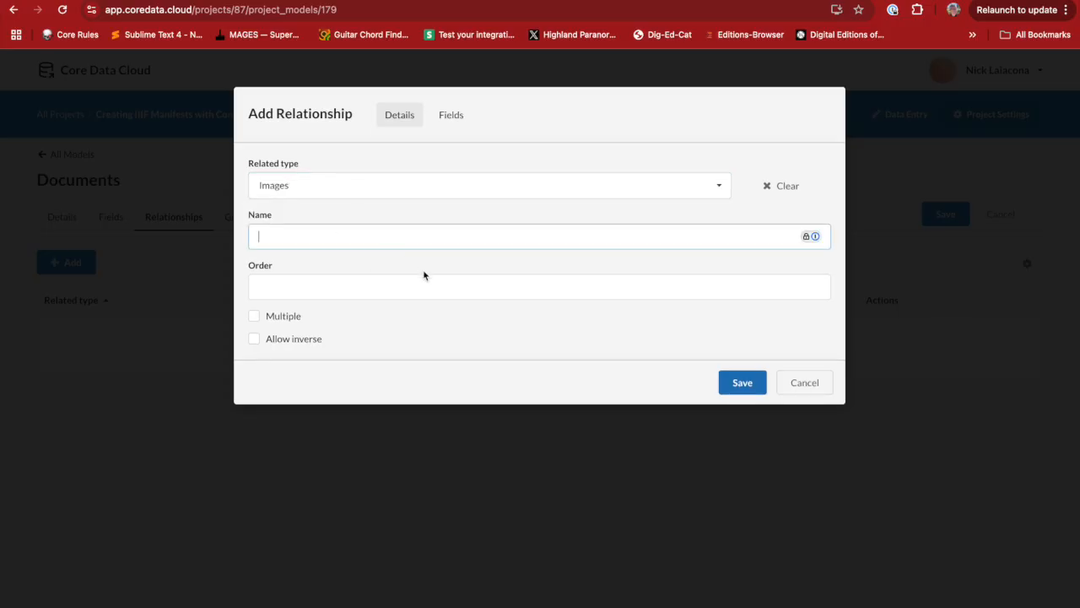
text(Pages)
click(251, 318)
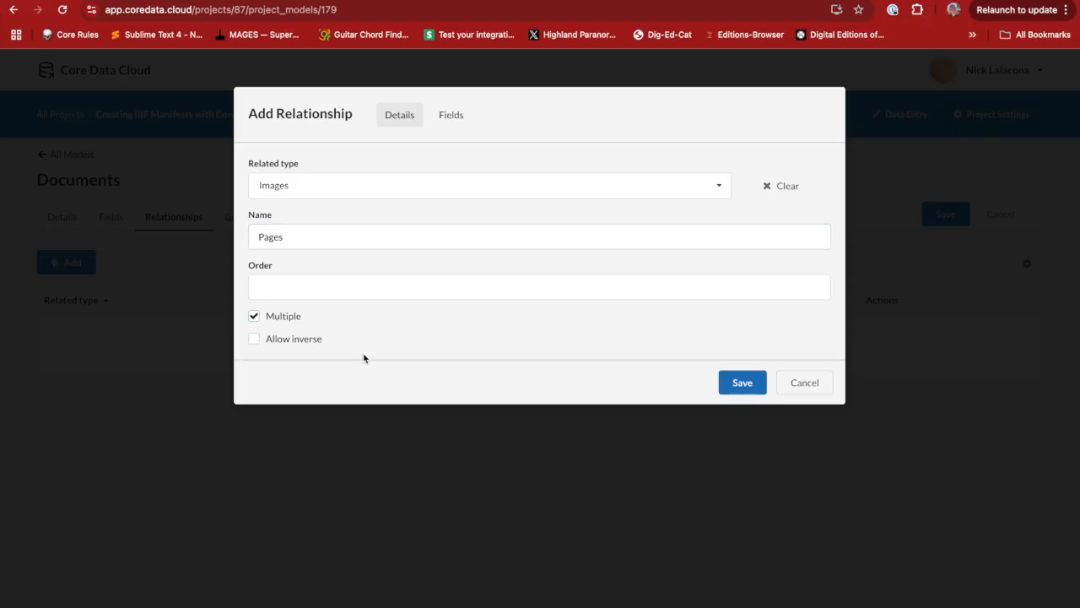
click(742, 383)
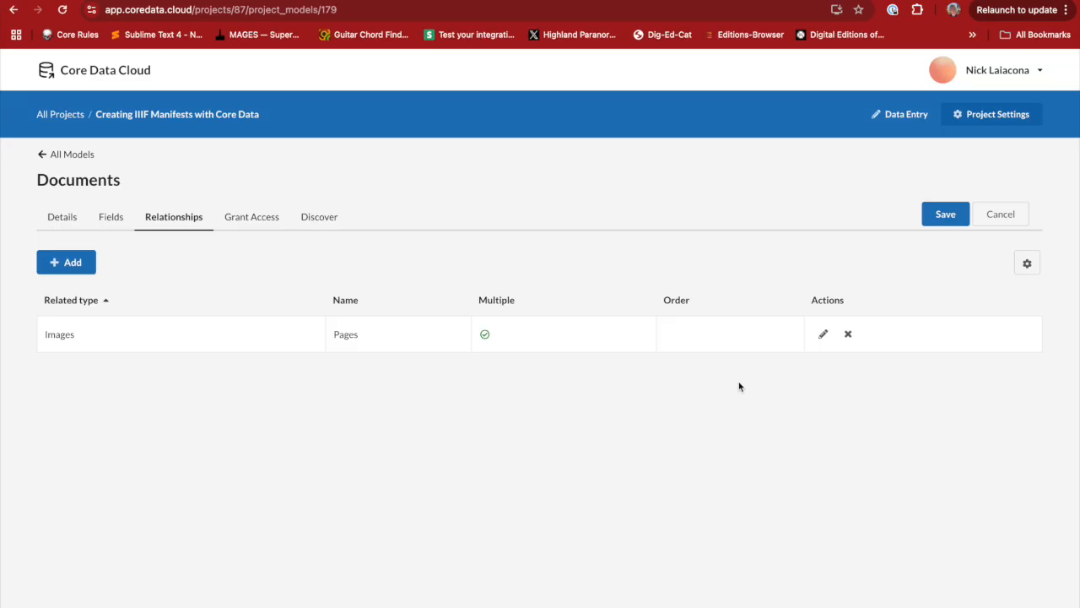
Save the Documents model with its Pages relationship and check its fields and relationships
click(945, 214)
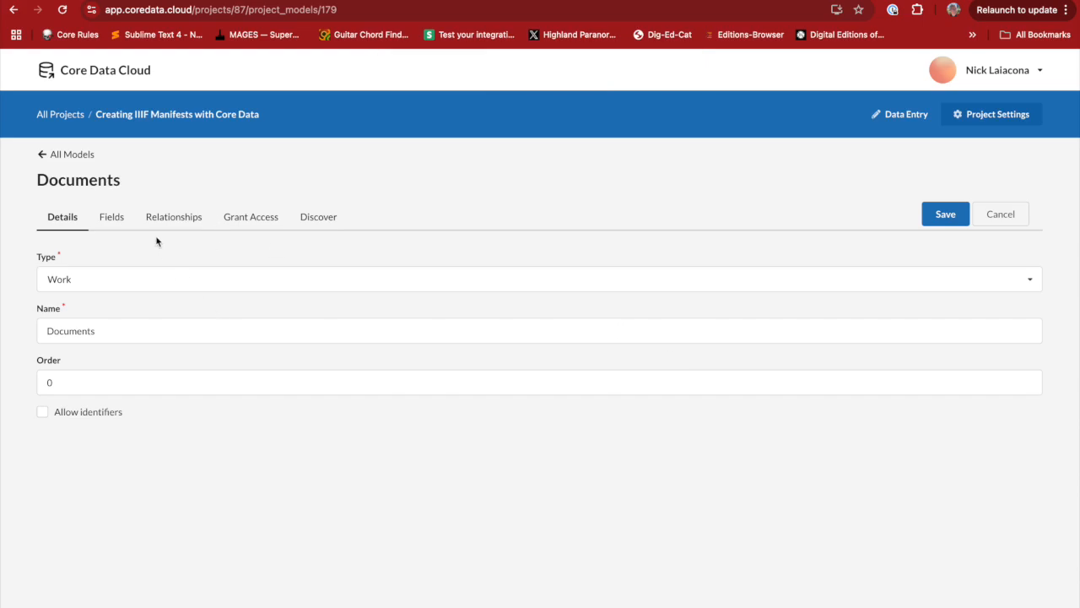
click(110, 221)
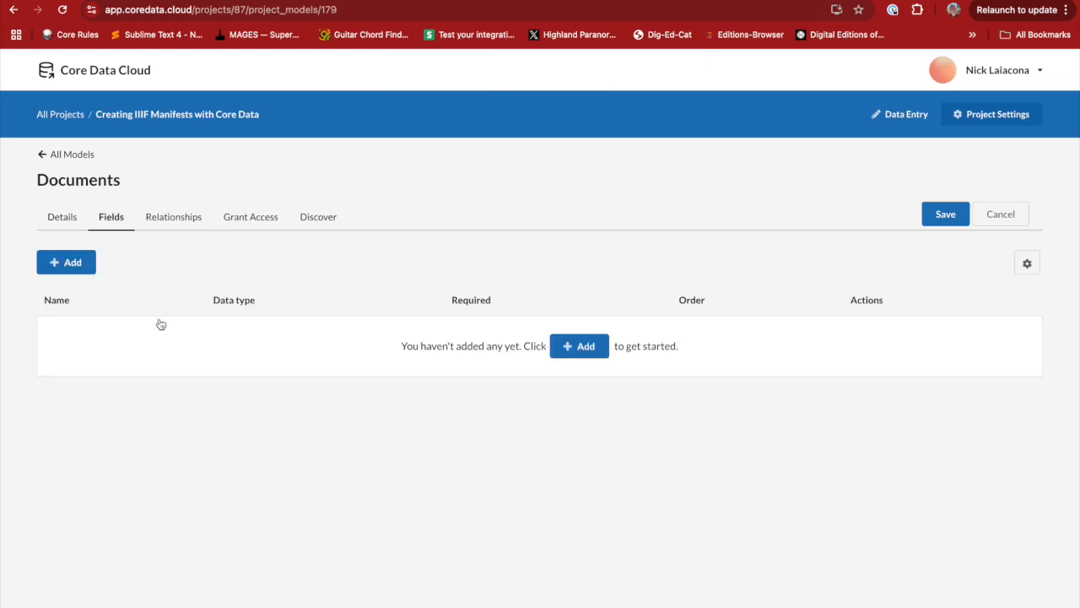
click(160, 221)
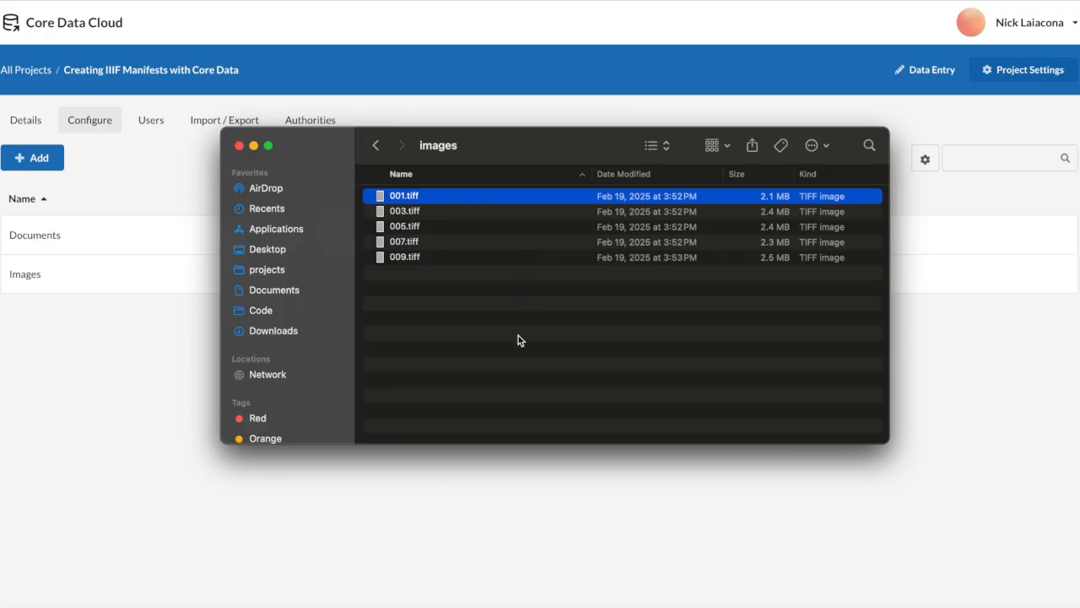
Look through the TIFF page scans, 001.tiff to 009.tiff, in Finder's images folder
key(Down)
key(Down)
key(Down)
key(Down)
key(Up)
key(Up)
key(Up)
key(Up)
drag(546, 133, 506, 236)
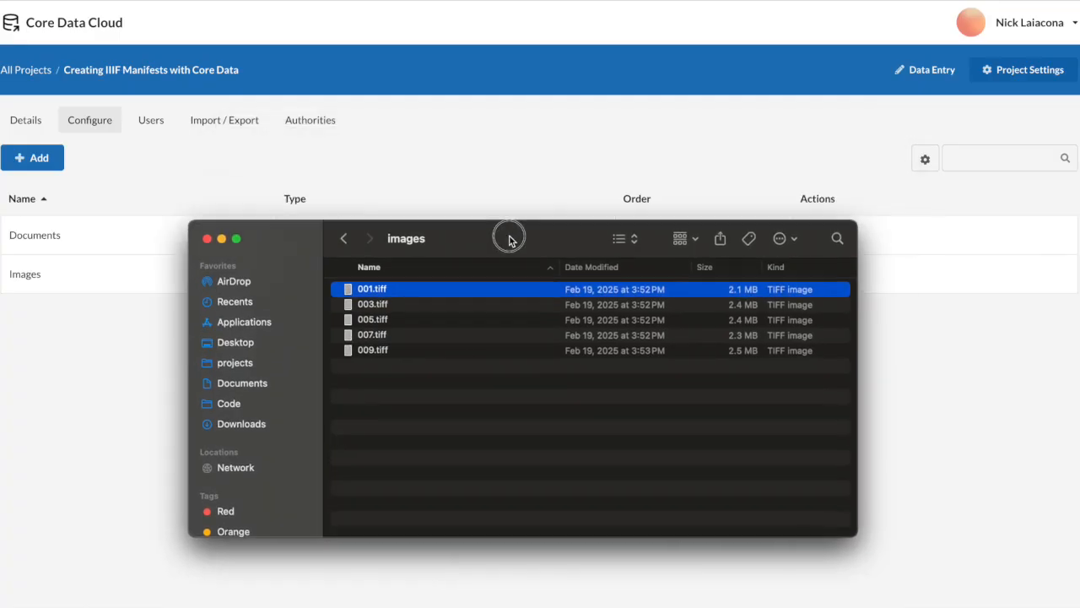
click(530, 138)
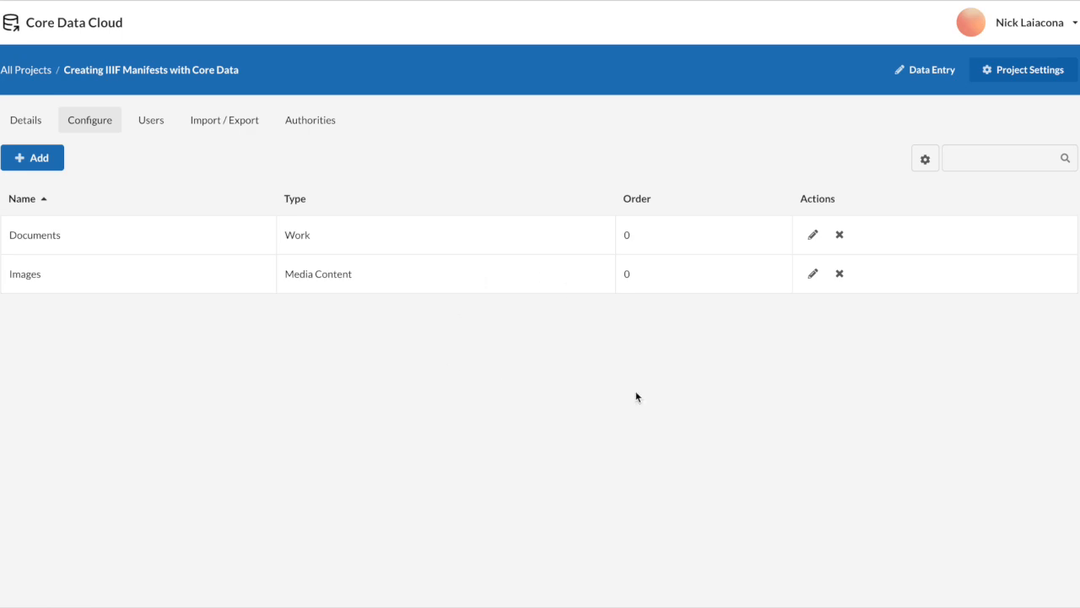
Go to the project's data entry for Documents and view which models can hold records
click(923, 72)
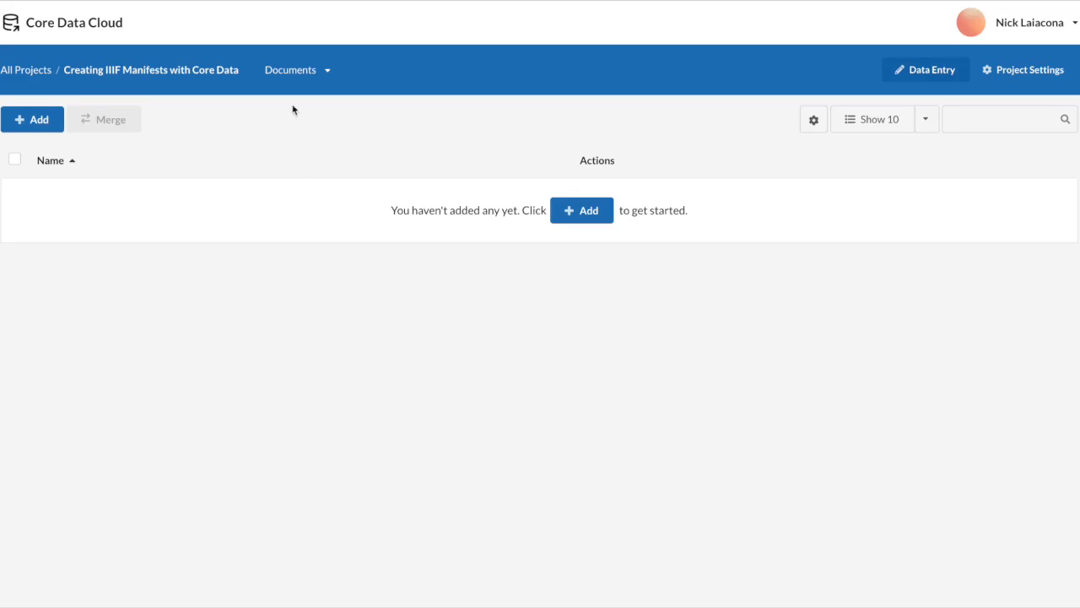
click(297, 72)
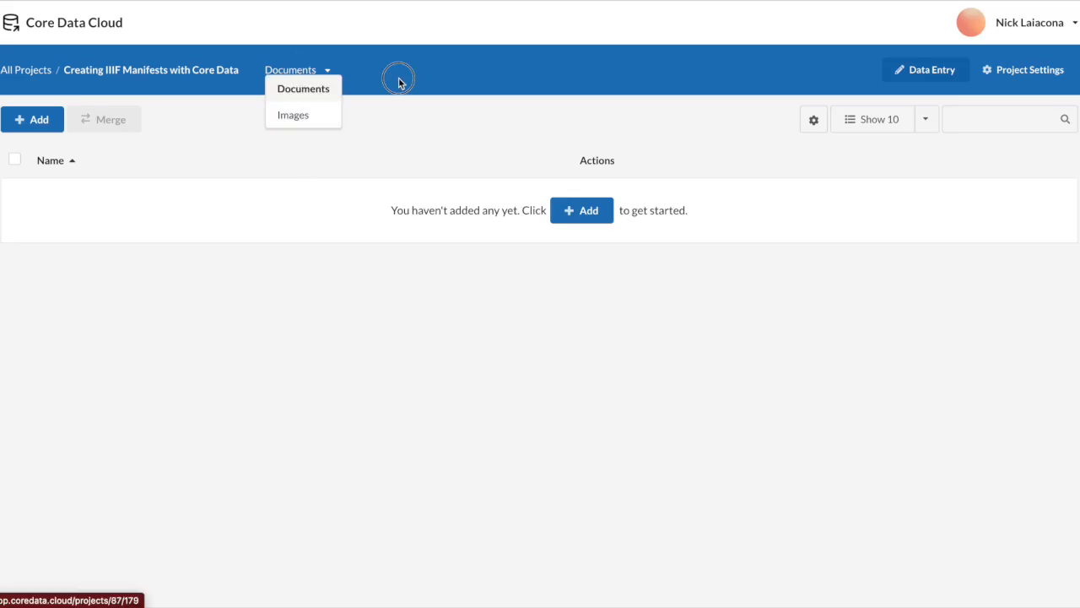
click(406, 99)
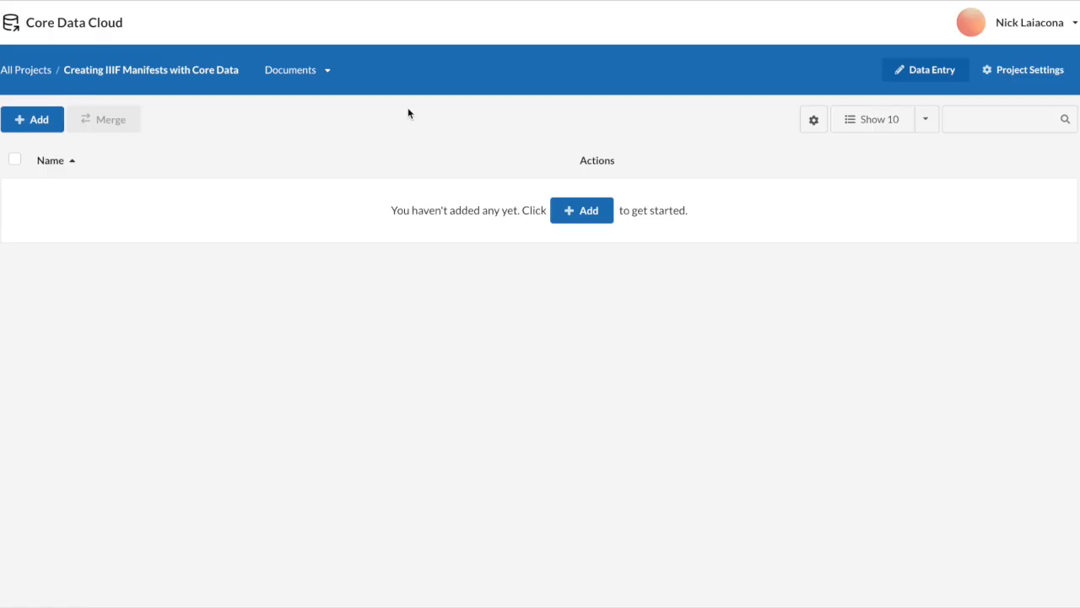
Create and save a new document record with the primary name "IIIF Demo Document"
click(581, 211)
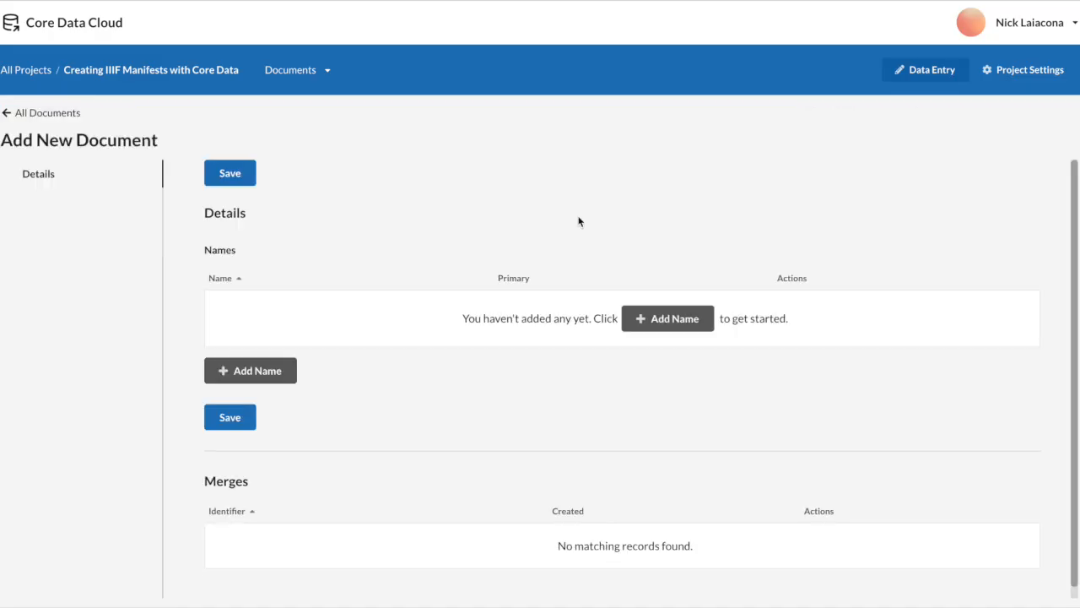
click(671, 322)
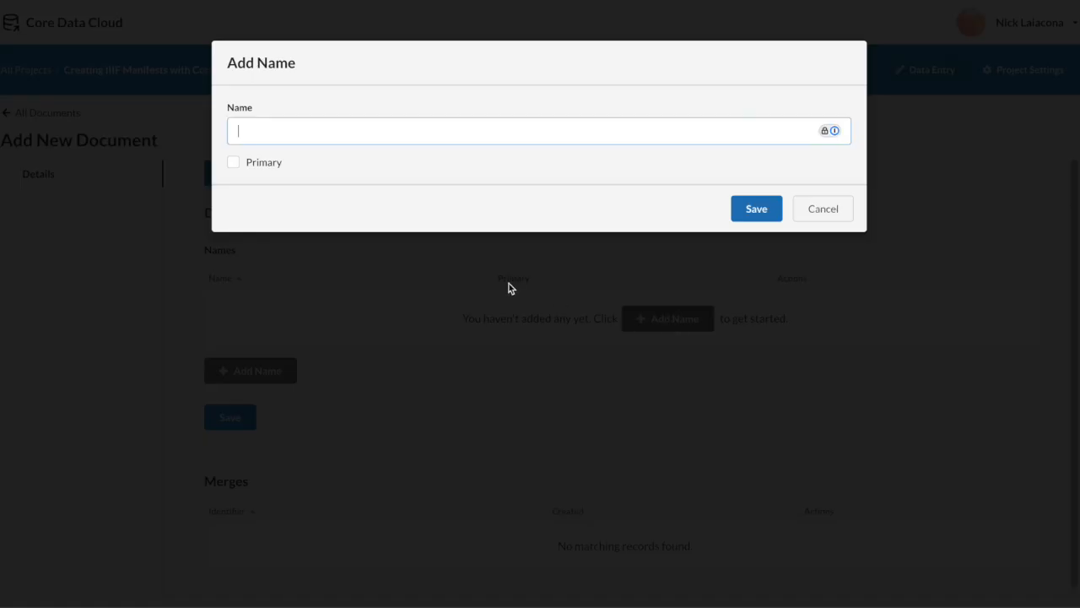
text(IIIF Demo Document)
click(275, 164)
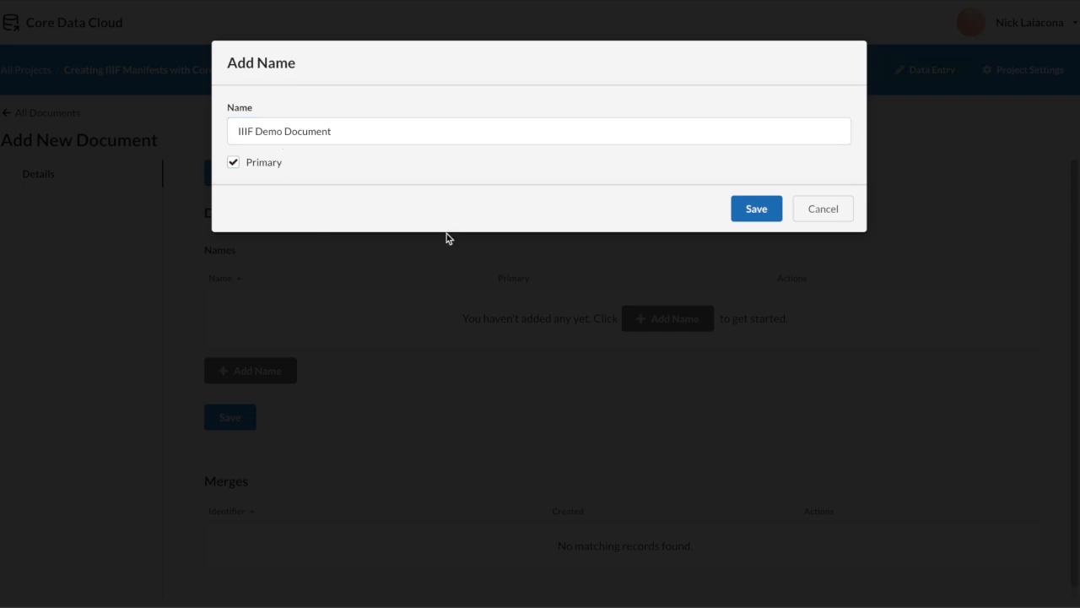
click(756, 210)
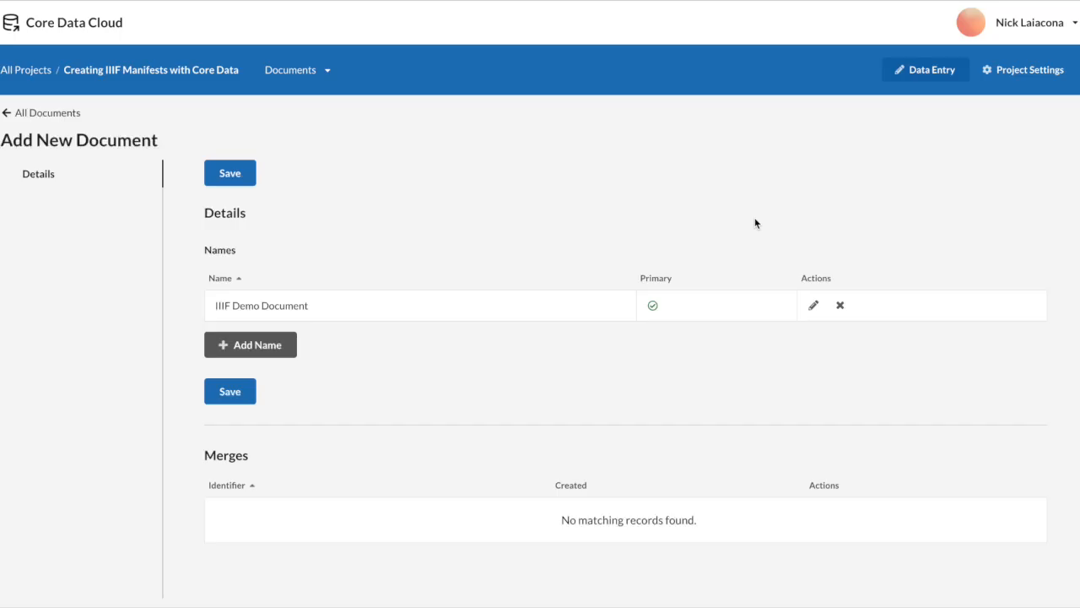
click(233, 393)
Upload all TIFF files from Finder's images folder, 001.tiff to 009.tiff, as Pages of the IIIF Demo Document
scroll(323, 371, down, 2)
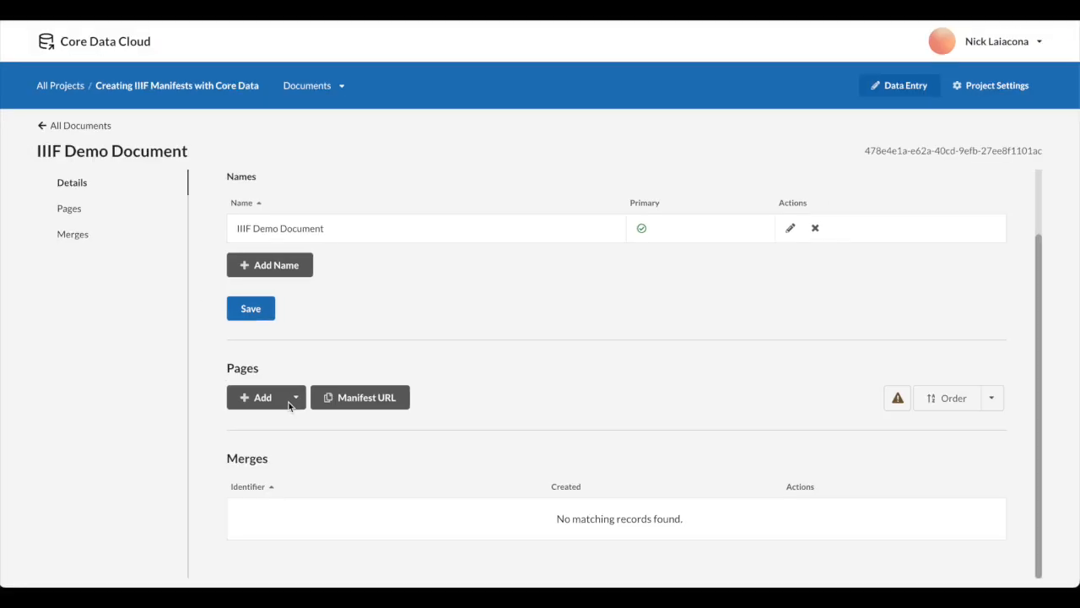
click(263, 397)
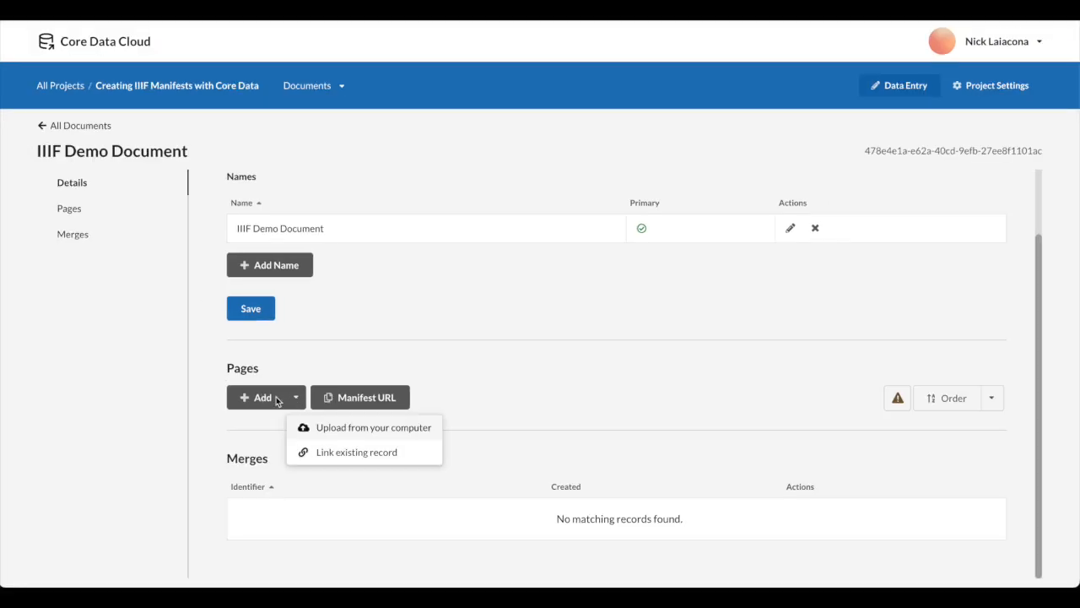
click(337, 429)
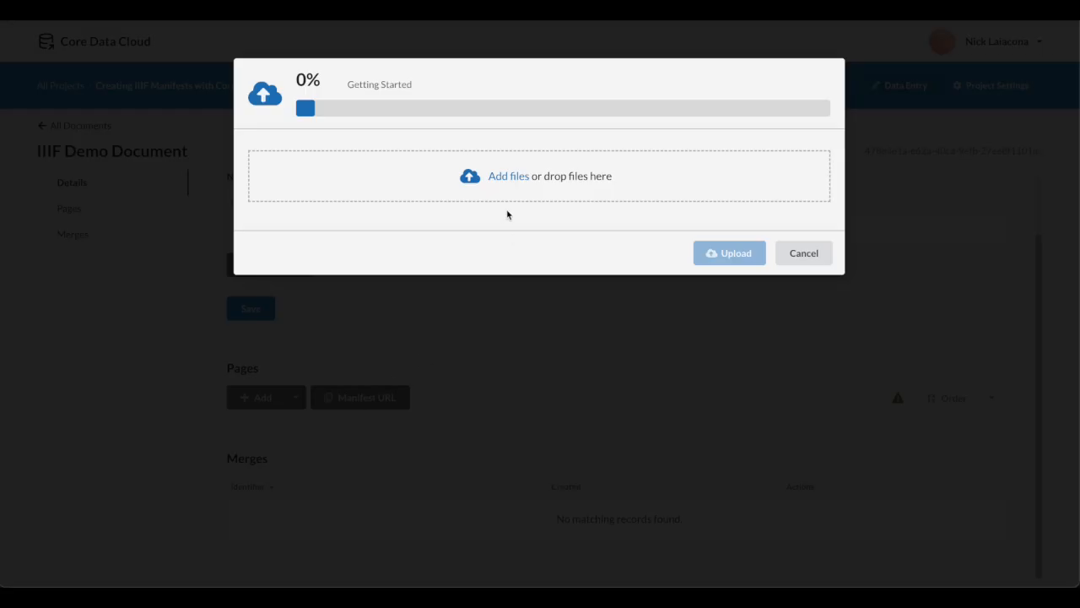
key(super+Tab)
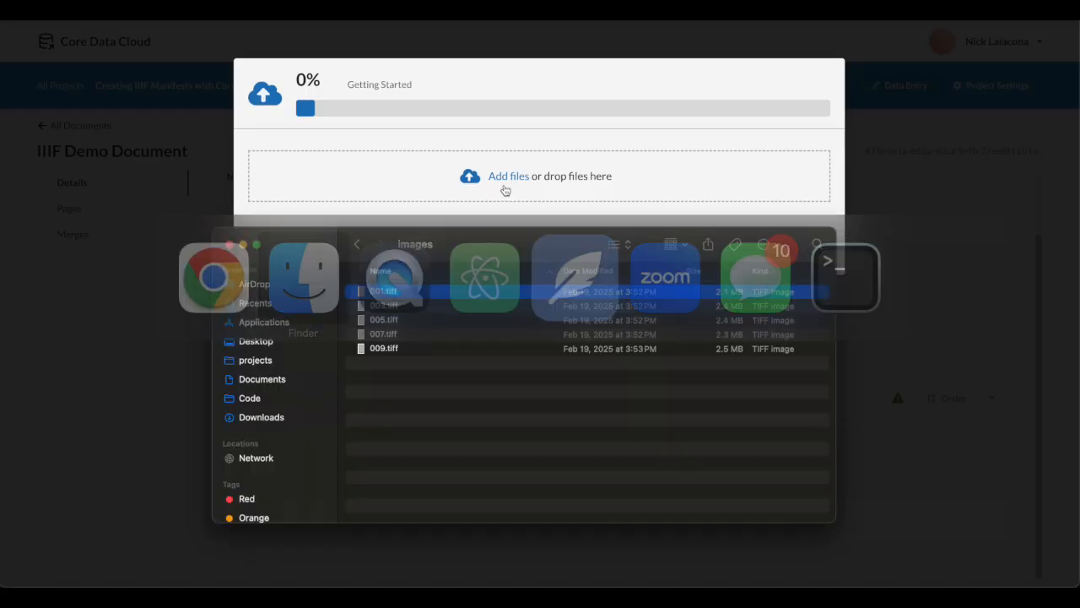
key(super+a)
drag(402, 333, 572, 172)
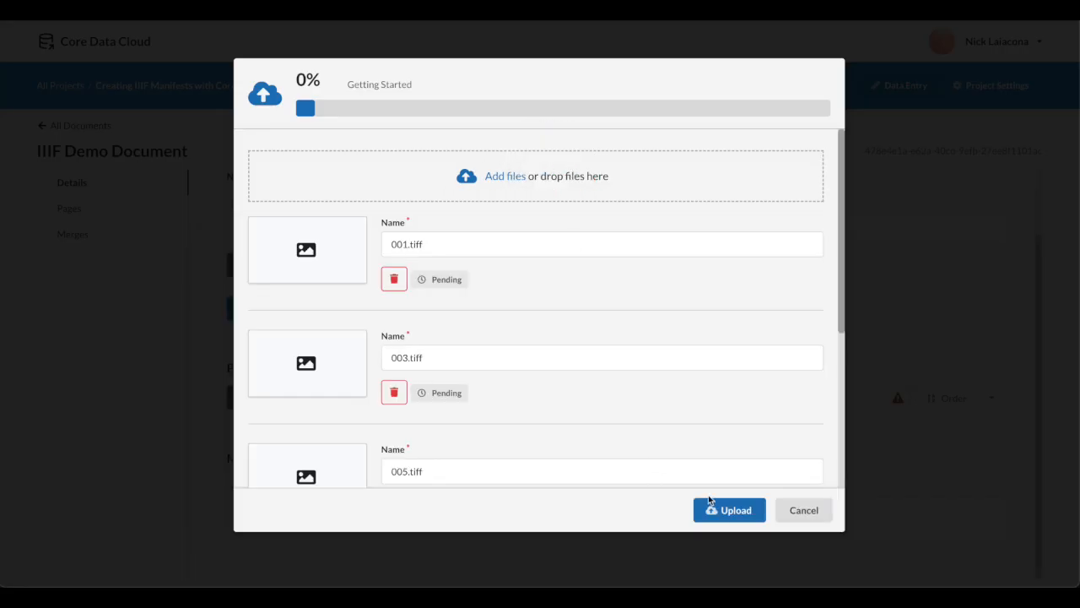
click(728, 515)
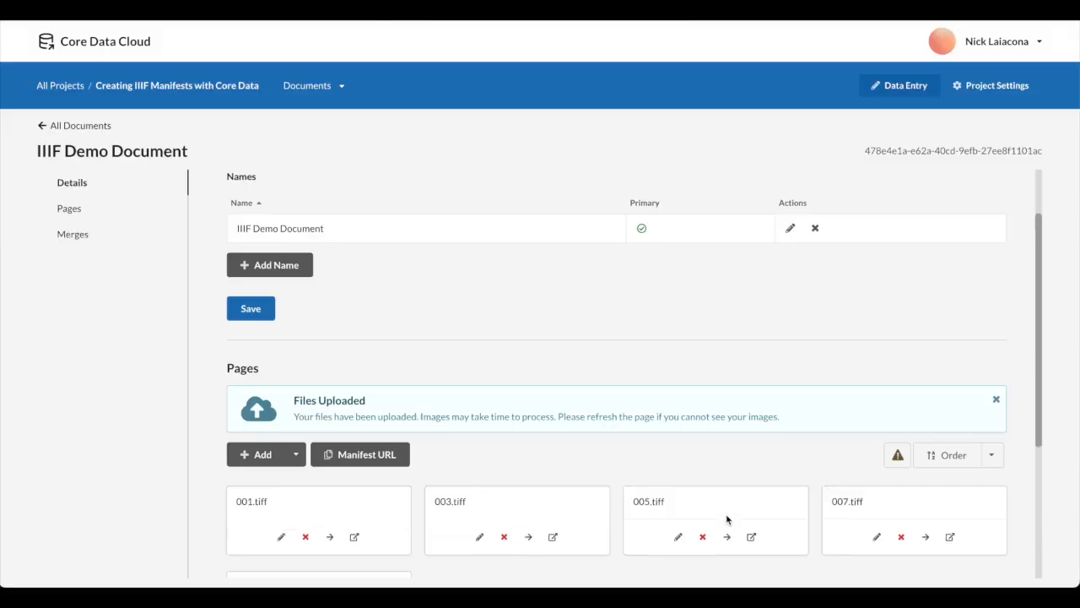
Examine the thumbnails of the uploaded page images in the document's Pages section
scroll(726, 287, down, 1)
scroll(732, 260, down, 5)
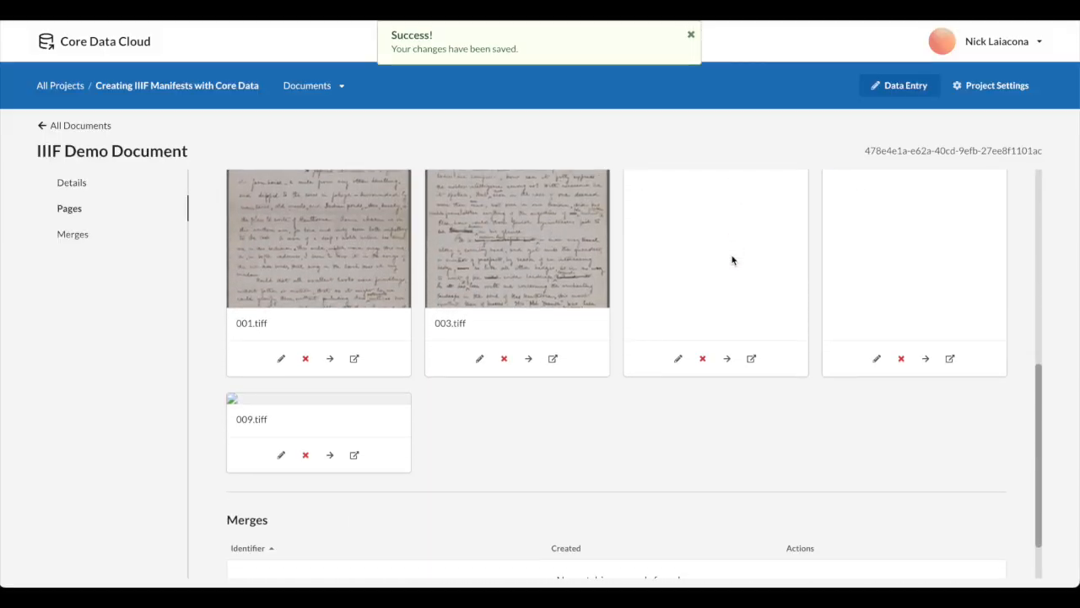
scroll(733, 260, up, 3)
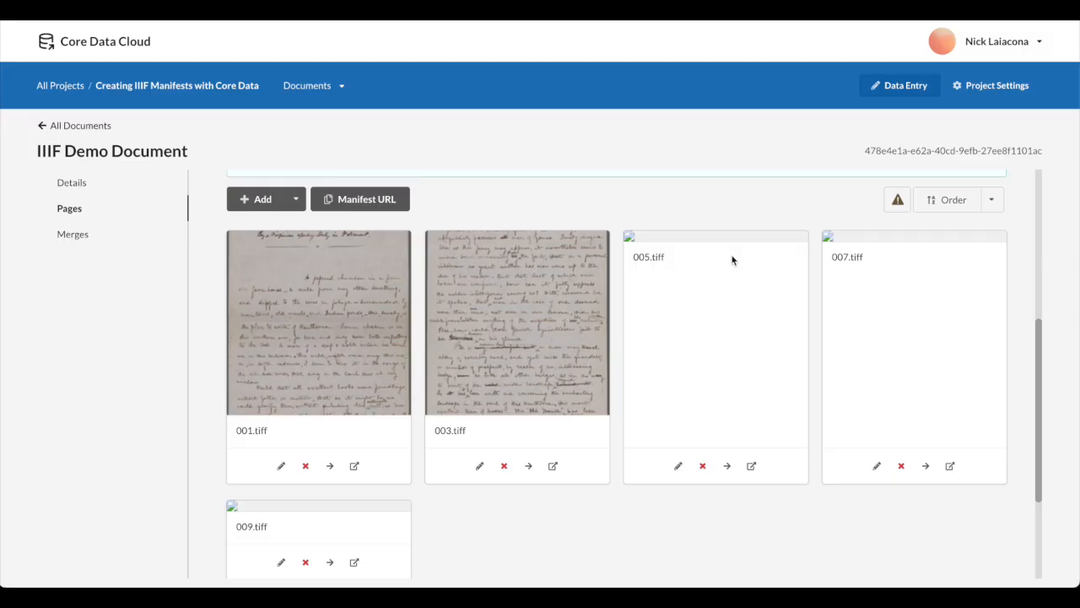
scroll(731, 260, down, 6)
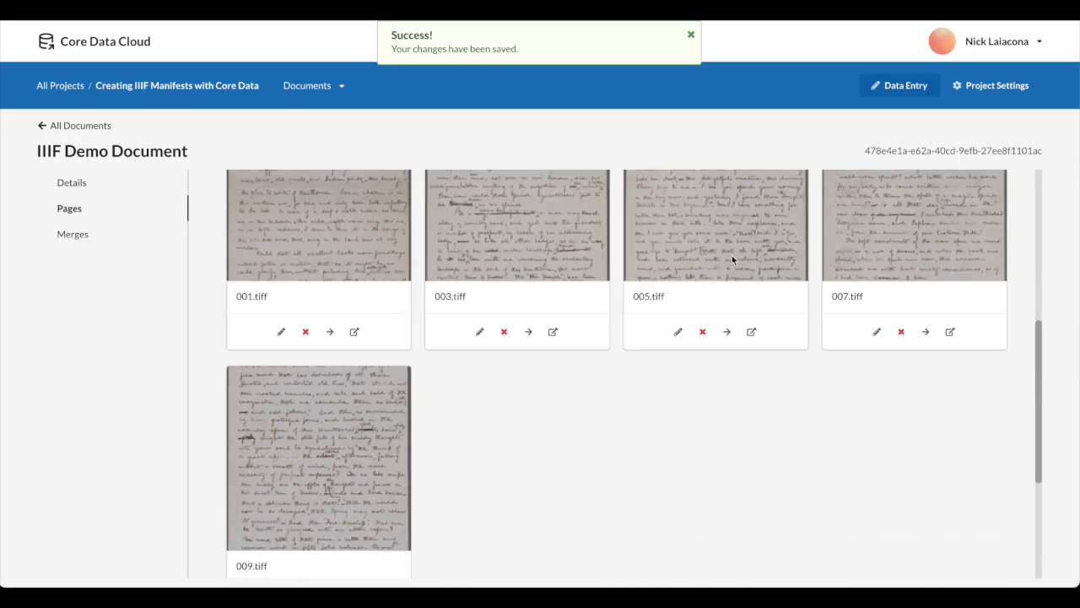
scroll(732, 260, up, 4)
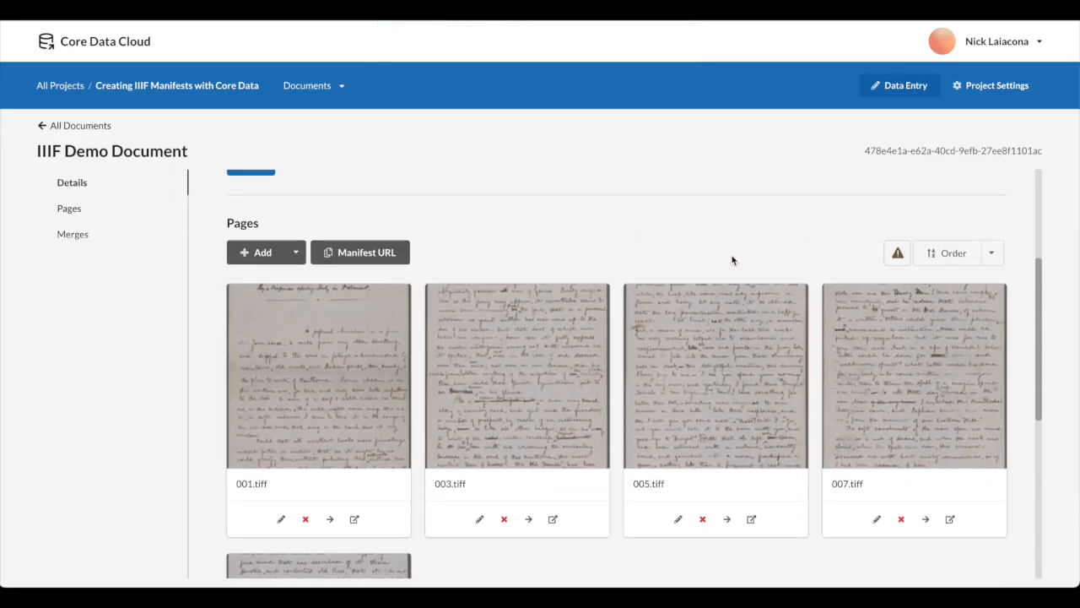
scroll(732, 259, down, 1)
scroll(732, 255, down, 4)
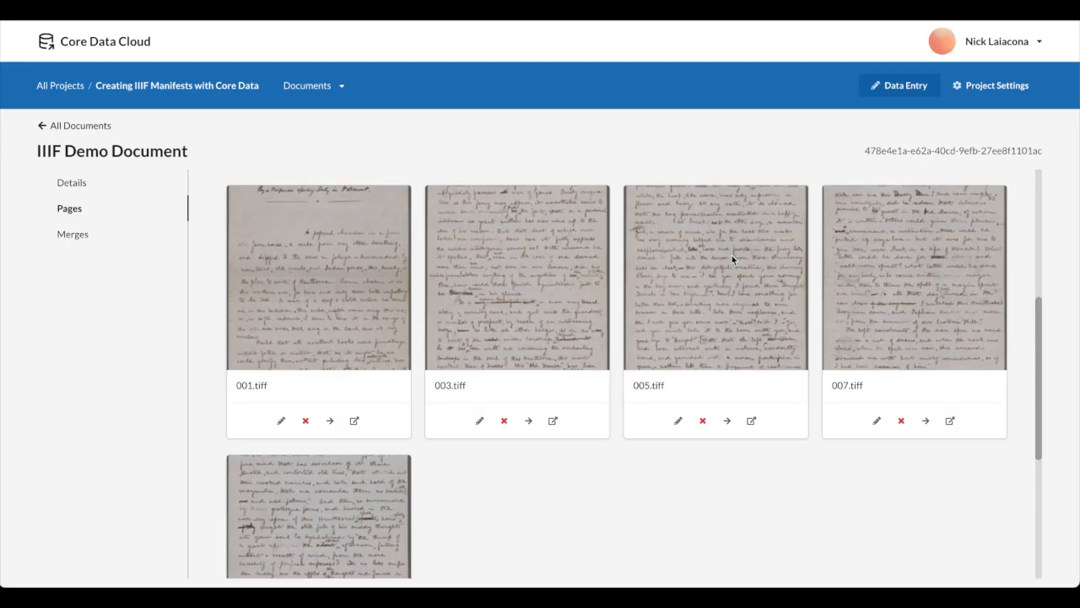
scroll(732, 255, up, 4)
scroll(731, 255, up, 1)
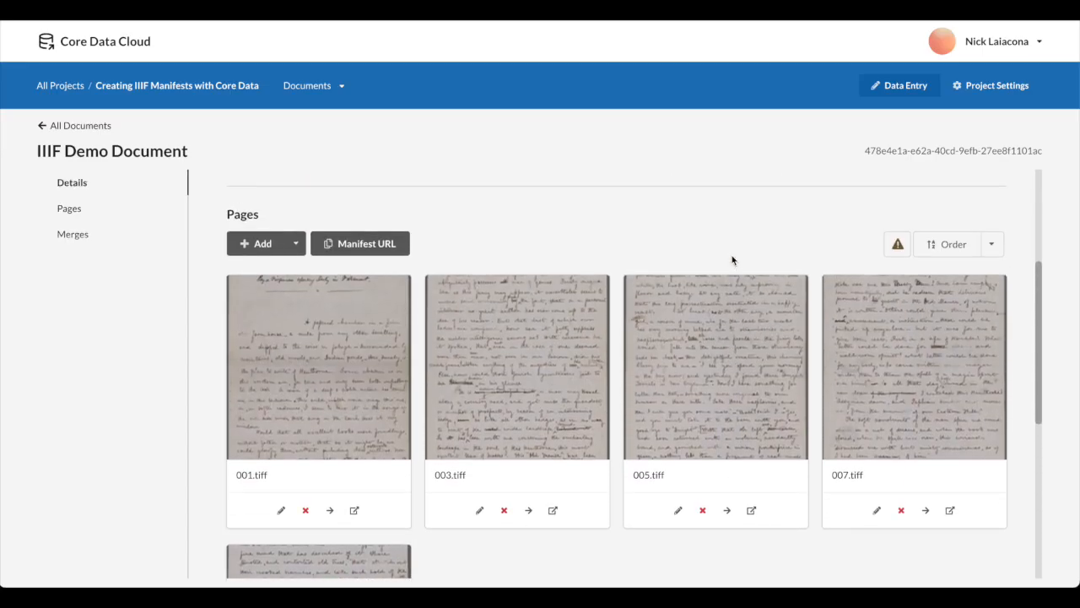
Copy the document's Pages manifest URL and load it for a IIIF manifest import in FairCopy
click(379, 248)
click(701, 589)
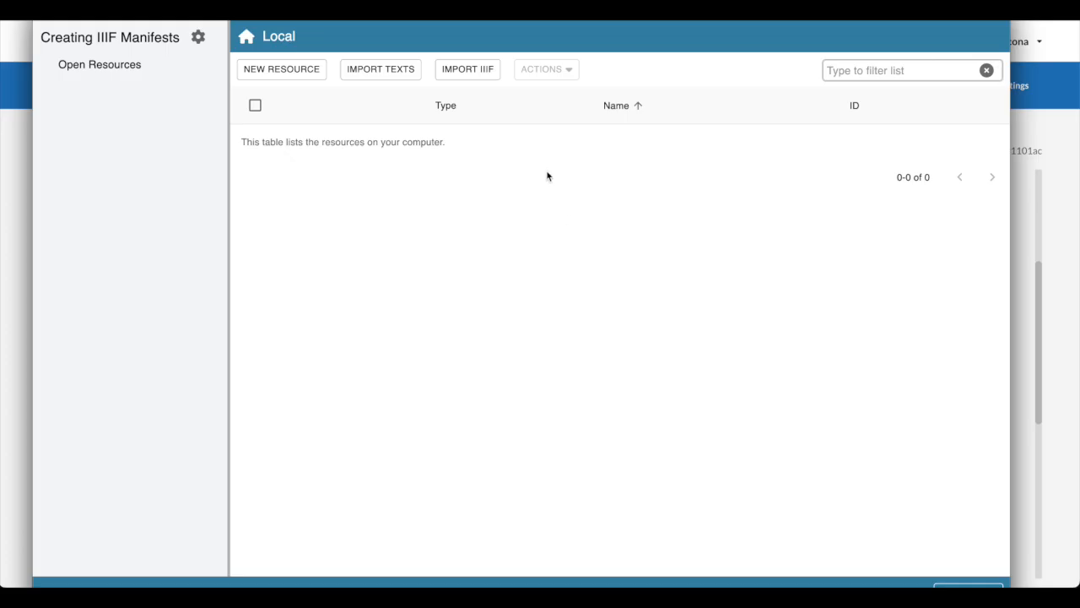
click(467, 68)
key(ctrl+v)
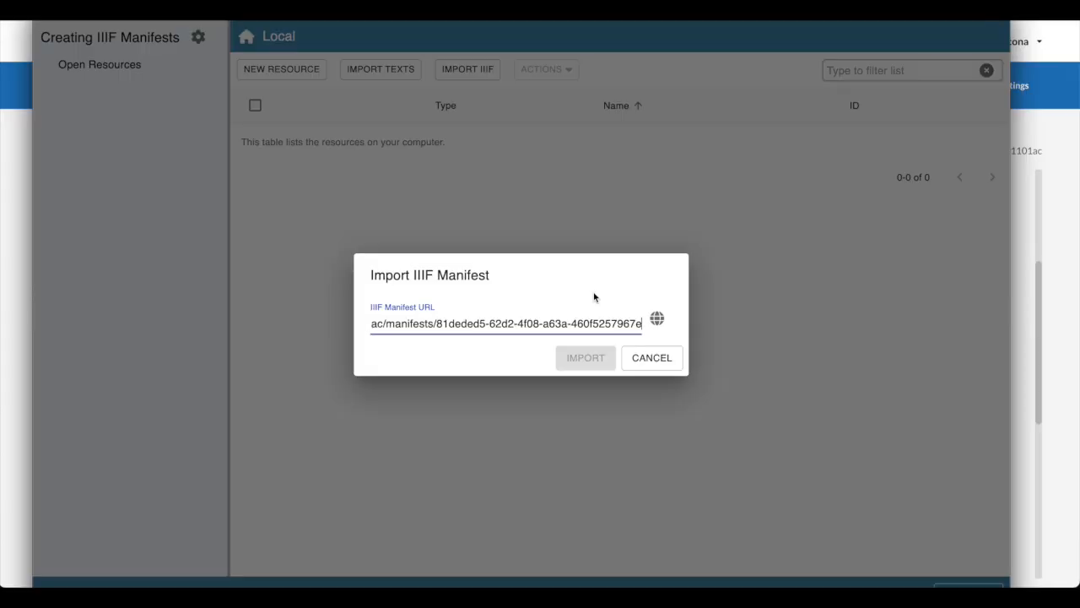
click(657, 318)
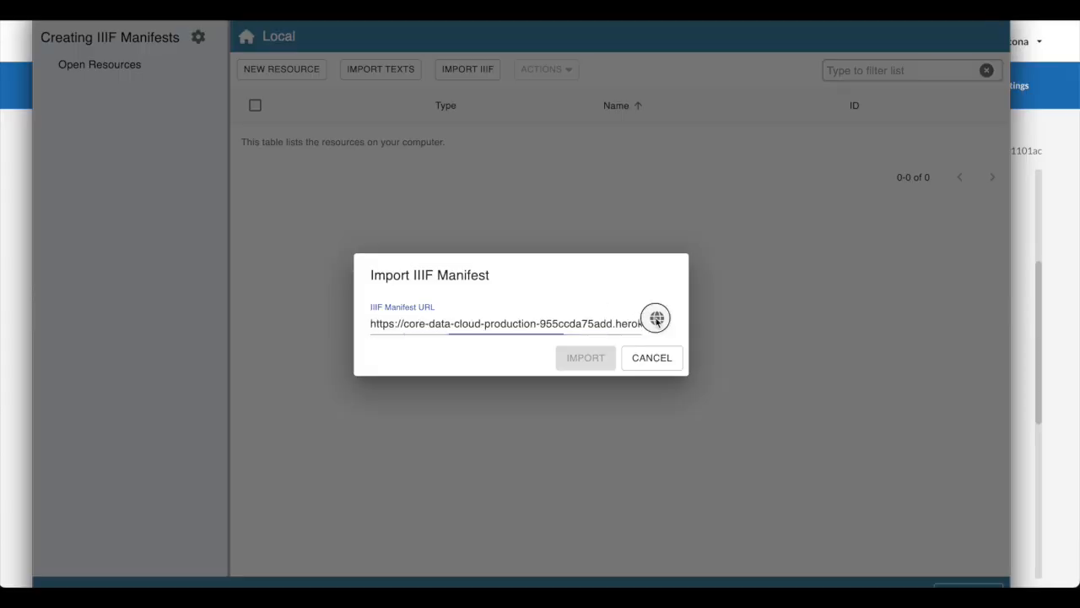
Import the Facsimile from the IIIF Demo Document: Pages manifest and dismiss the import console
click(474, 335)
click(453, 343)
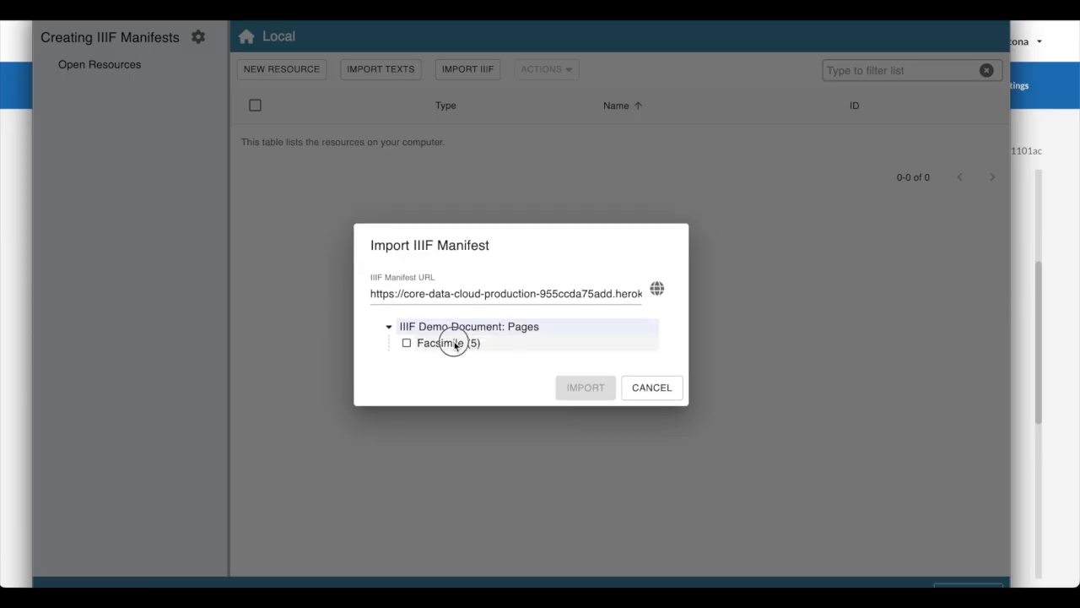
click(585, 387)
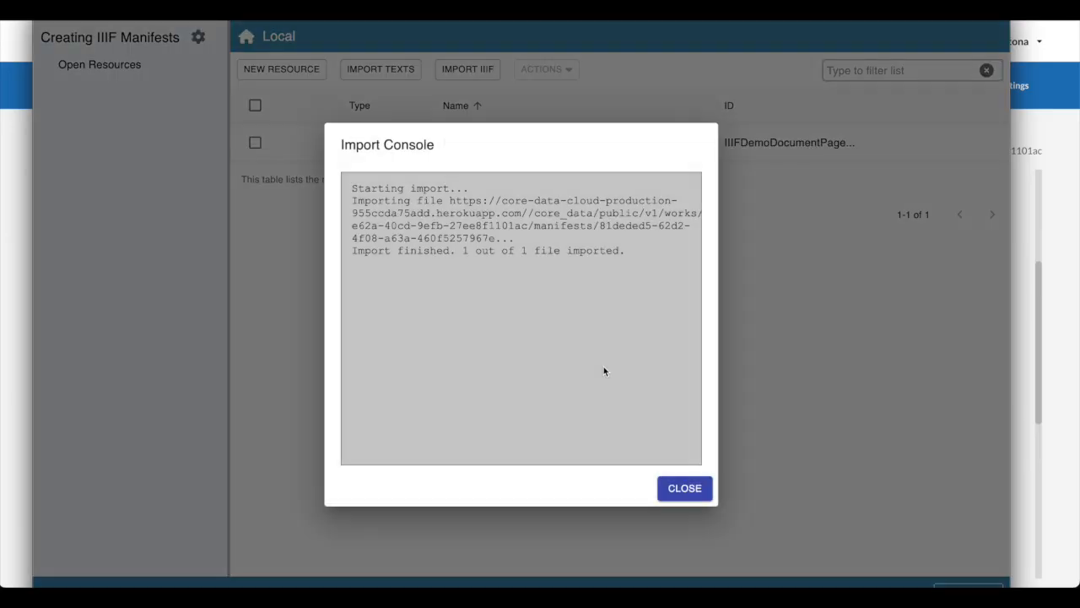
click(685, 496)
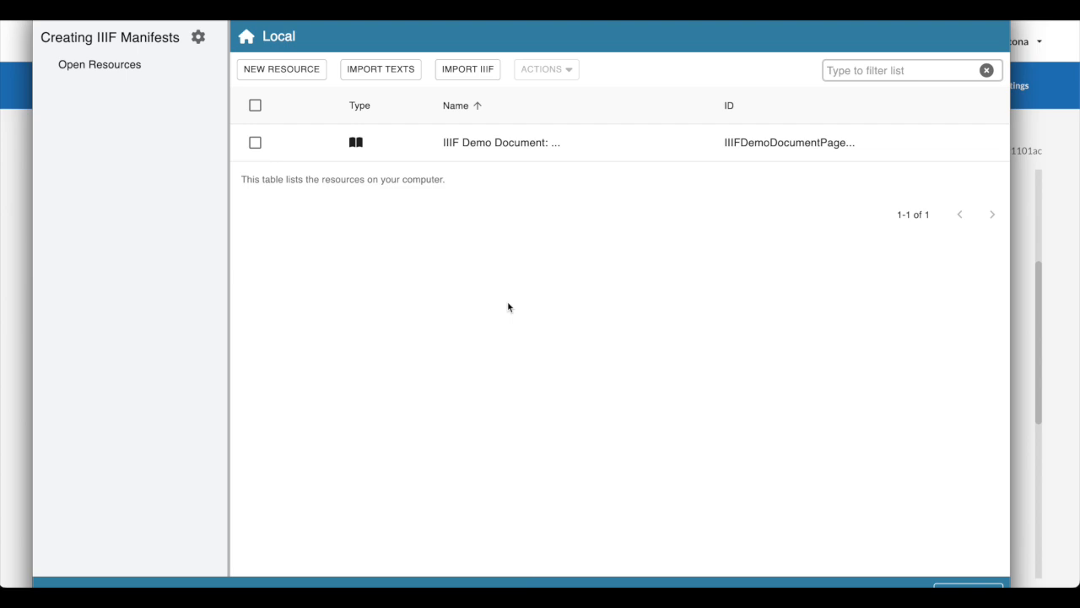
Open the imported IIIF Demo Document: Pages facsimile, view images 001.tiff through 005.tiff, and return to the resource's contents
click(490, 145)
click(518, 142)
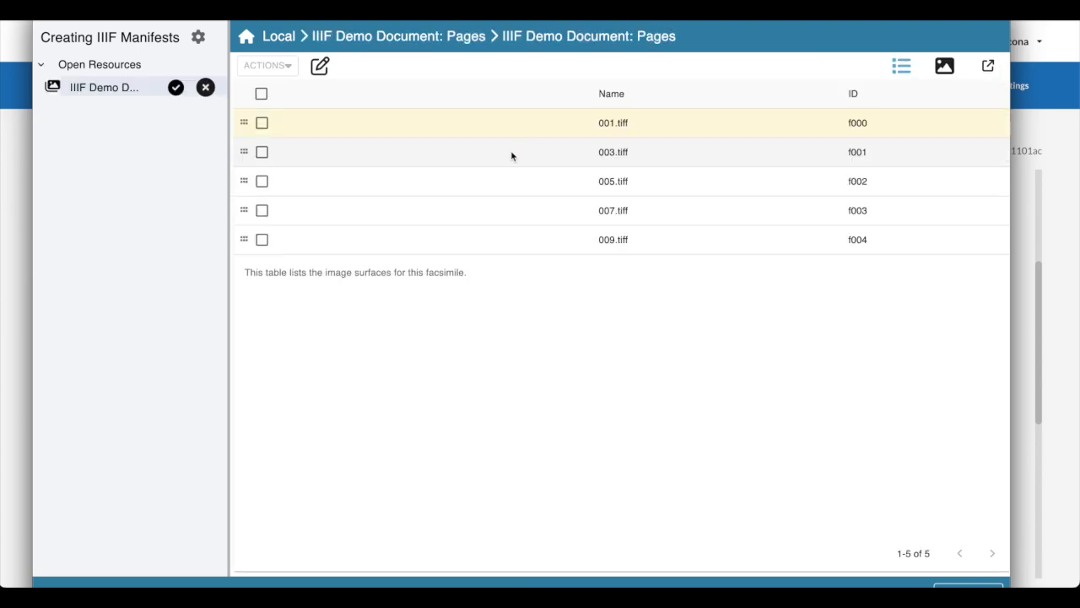
click(604, 124)
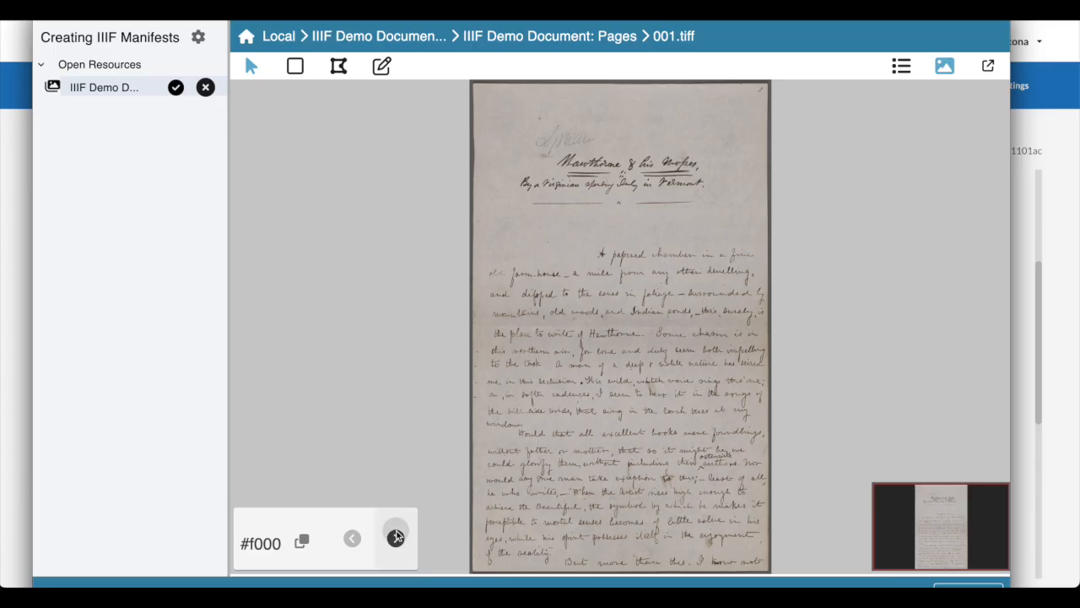
click(396, 537)
click(396, 537)
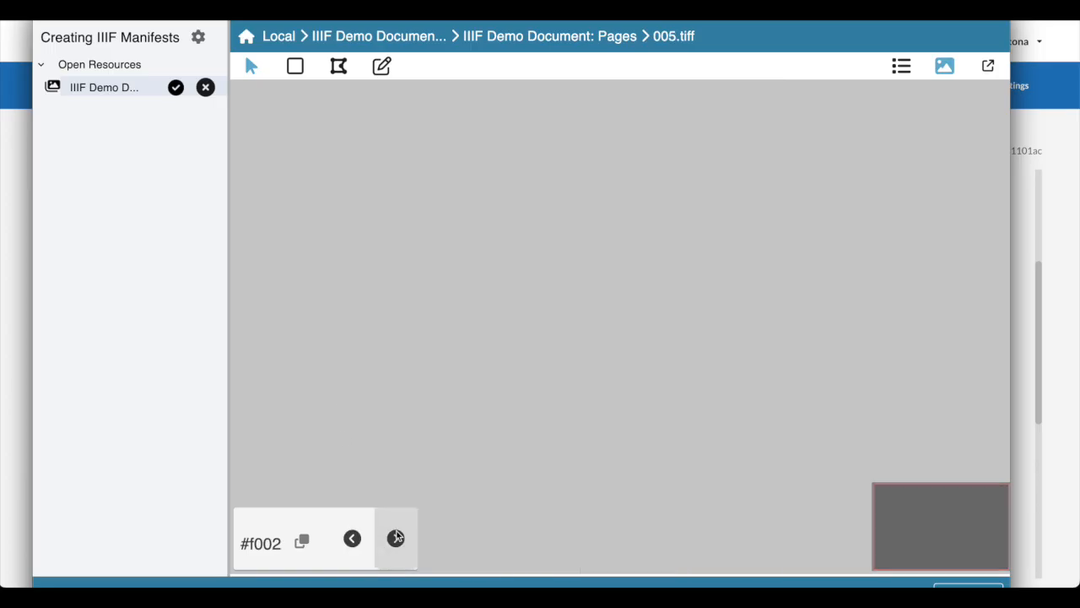
click(480, 41)
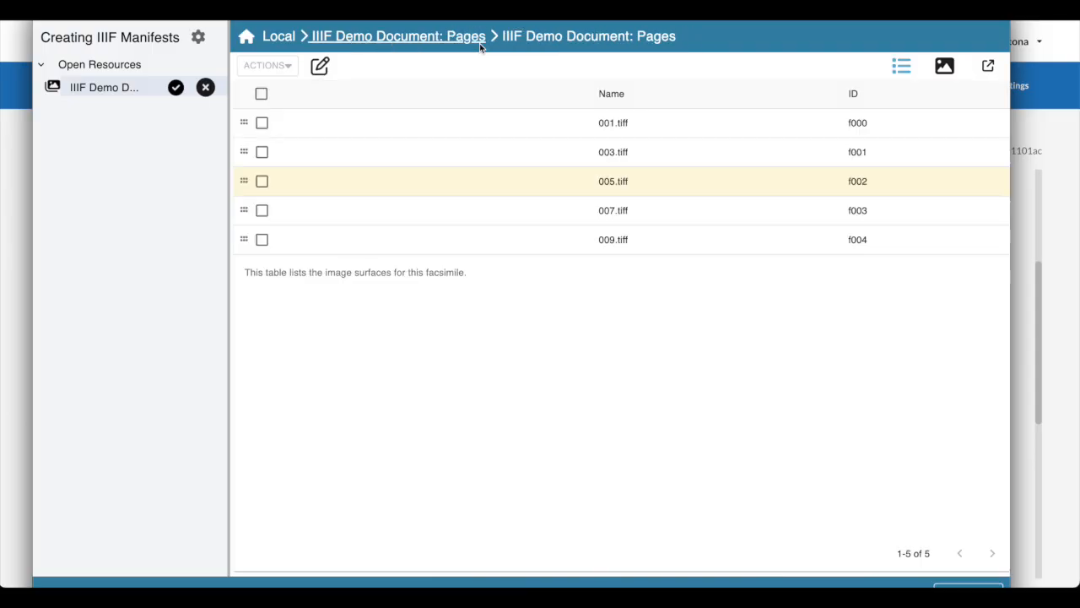
click(391, 19)
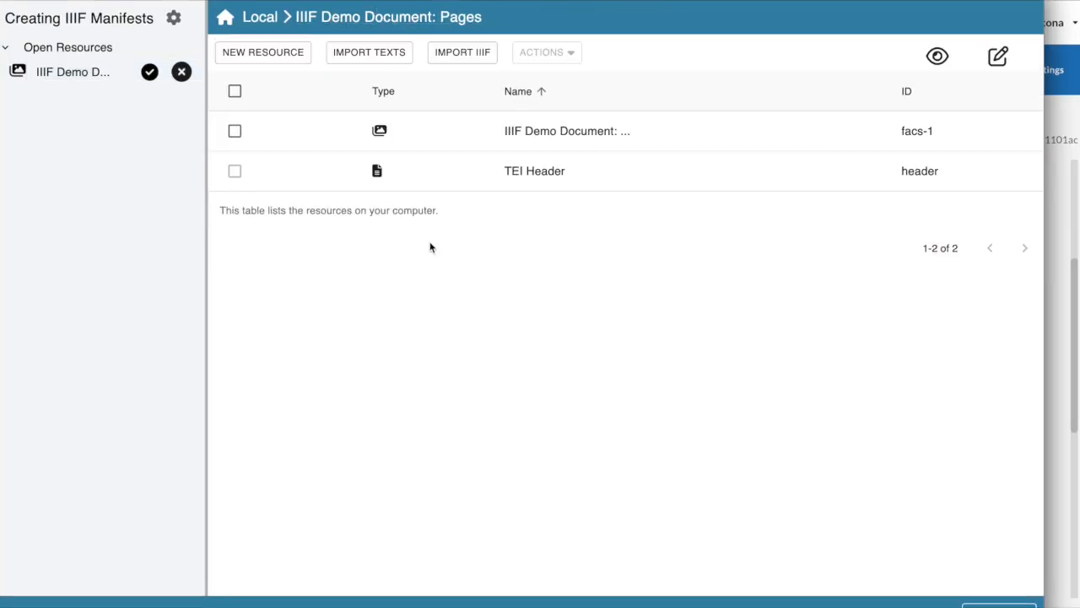
Switch from FairCopy back to the browser and open the live demo of the Mirador image viewer
key(super+Tab)
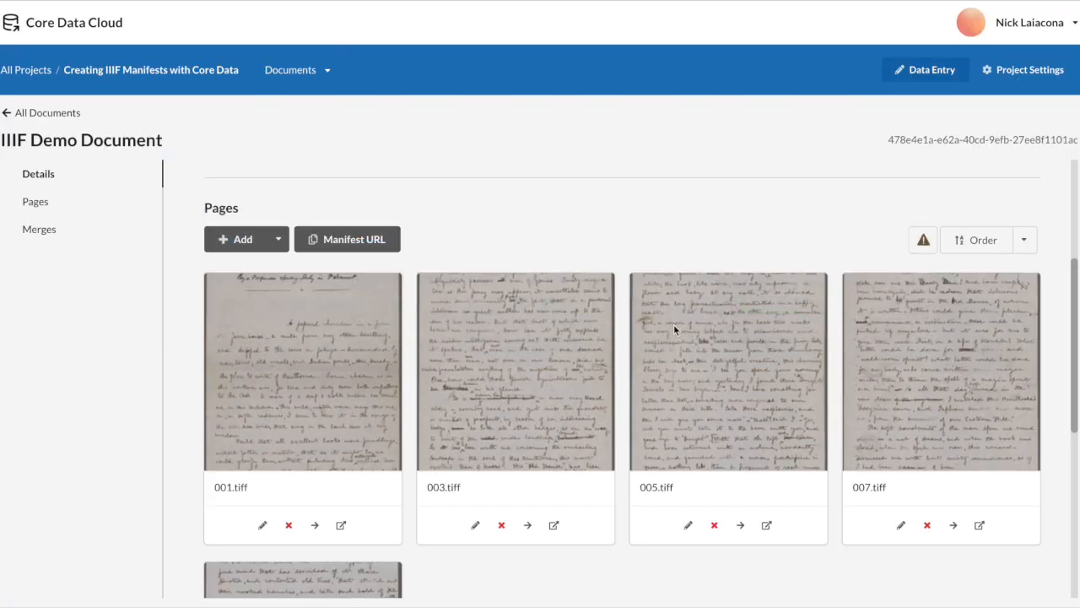
scroll(673, 324, down, 2)
scroll(673, 329, up, 1)
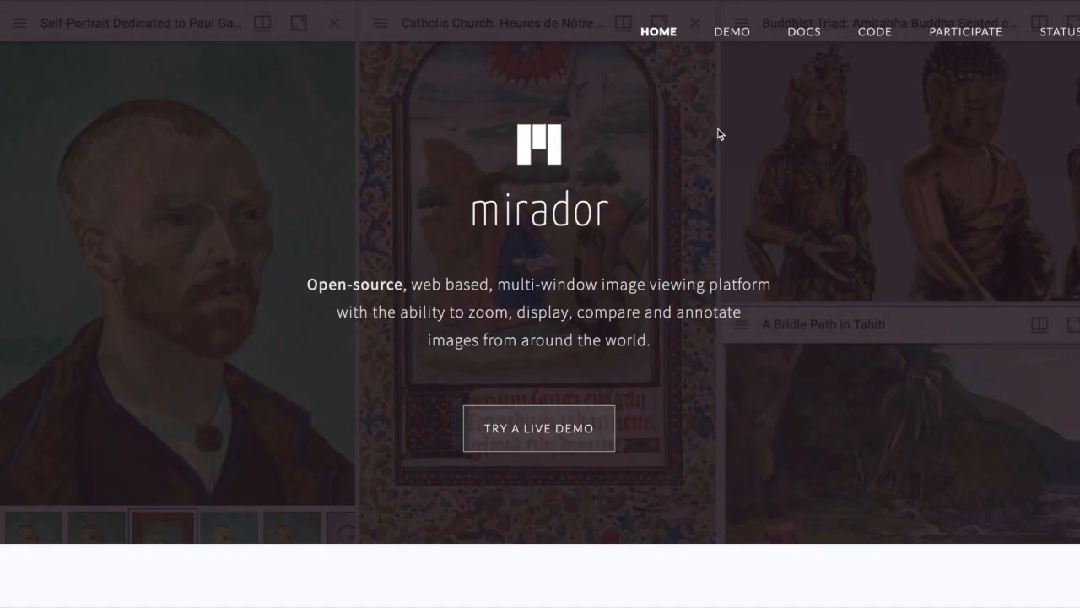
click(518, 431)
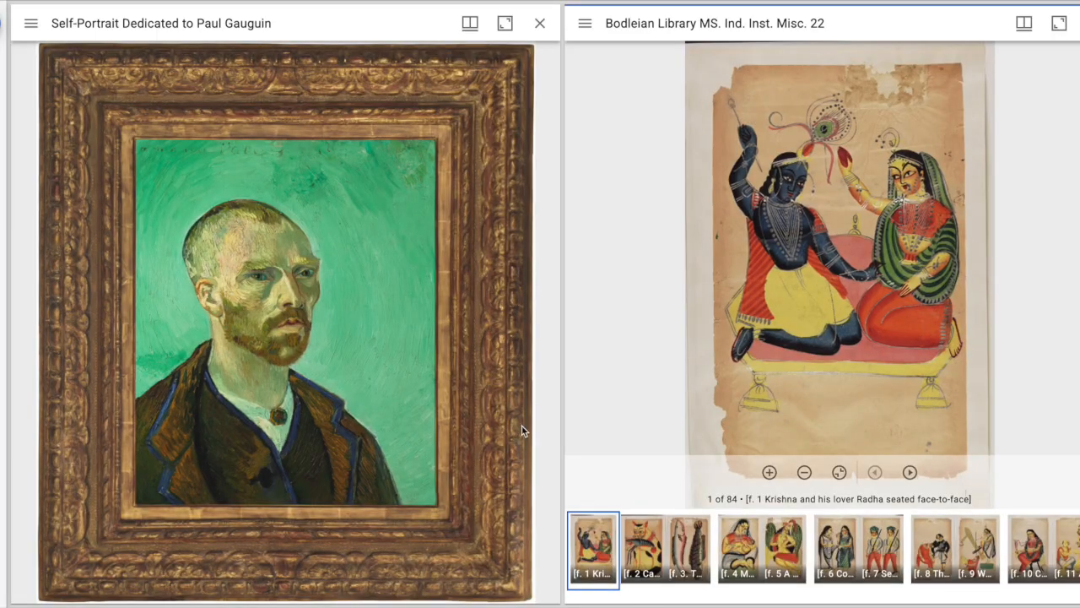
Add the copied Pages manifest URL as a new resource in Mirador's resource list
click(4, 30)
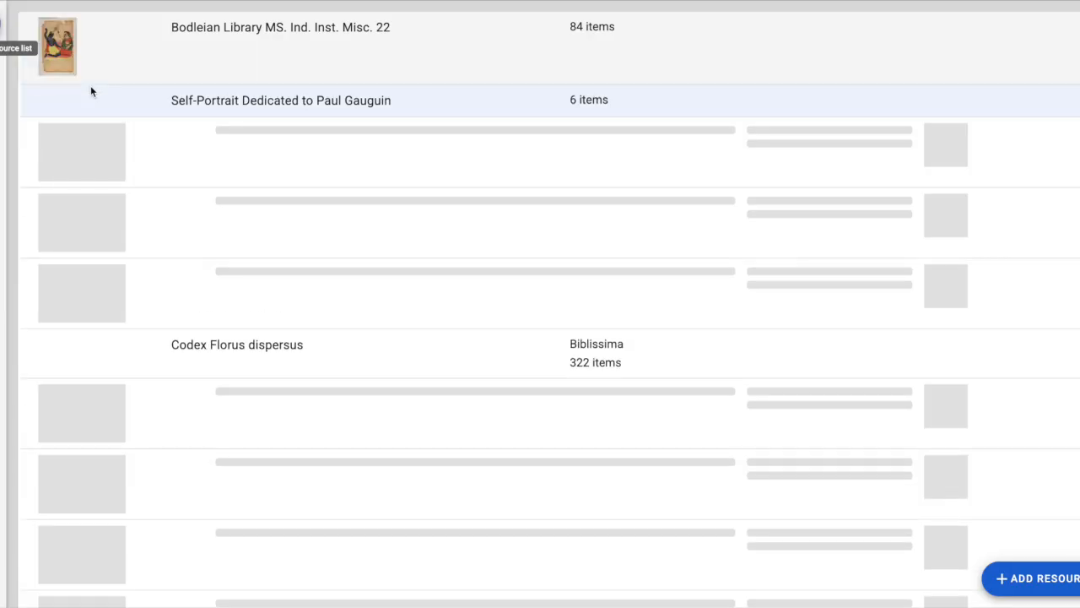
click(1038, 575)
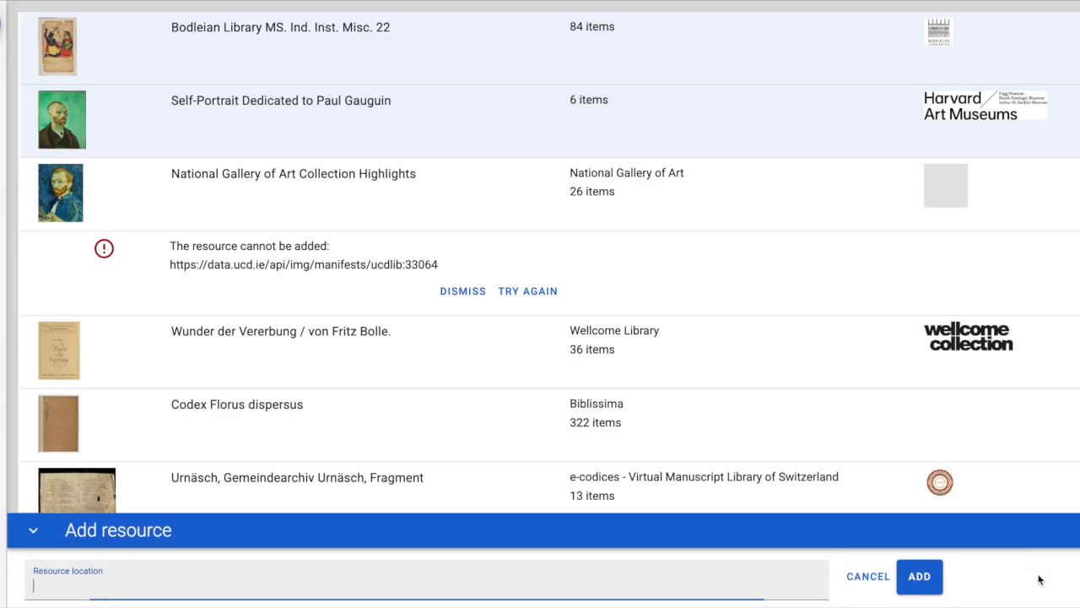
key(ctrl+v)
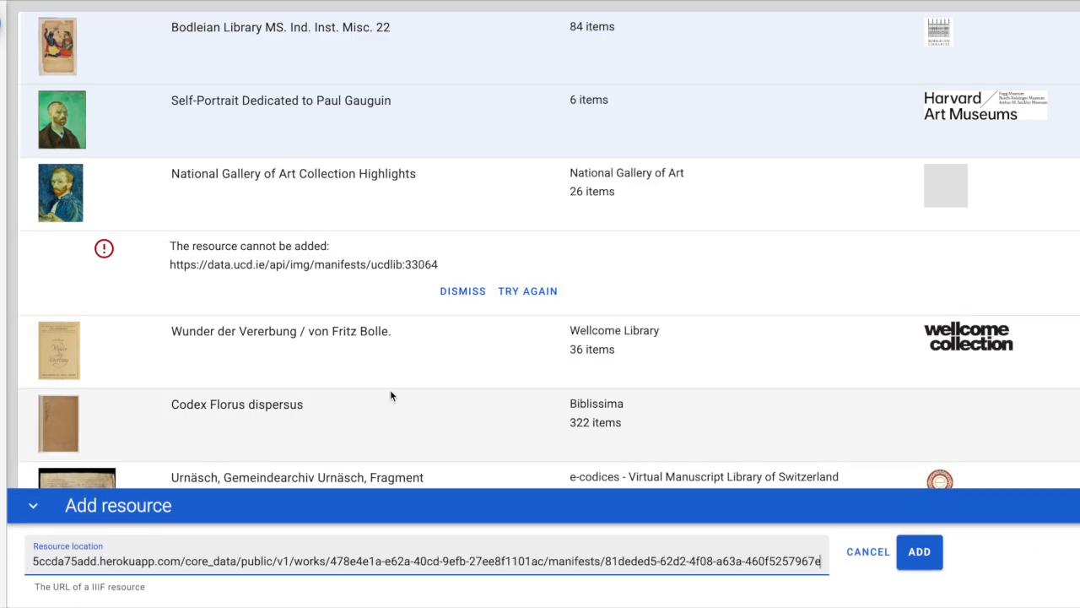
click(919, 551)
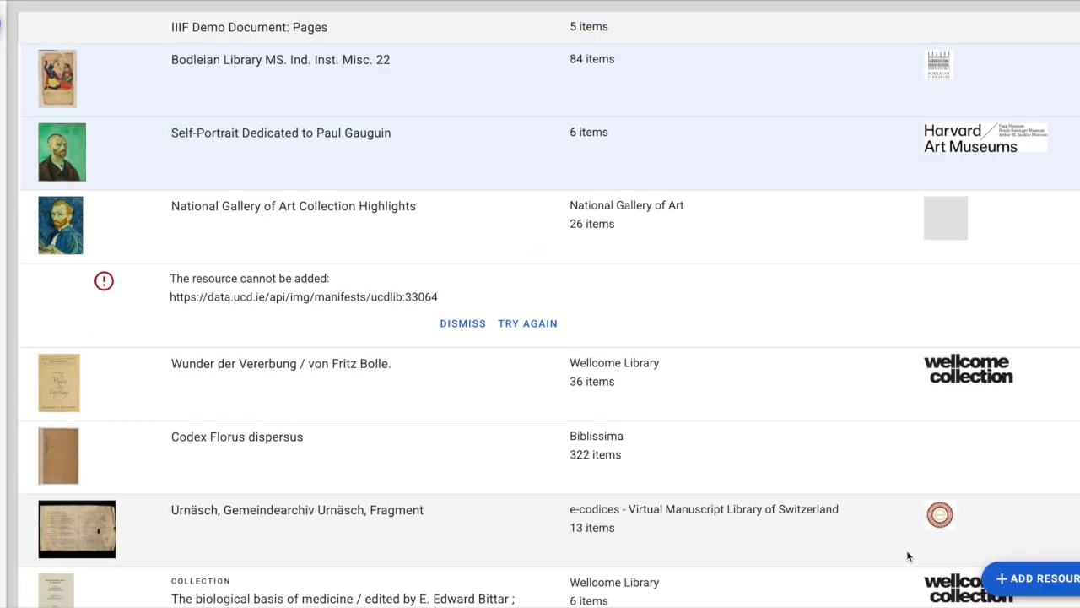
scroll(503, 229, up, 1)
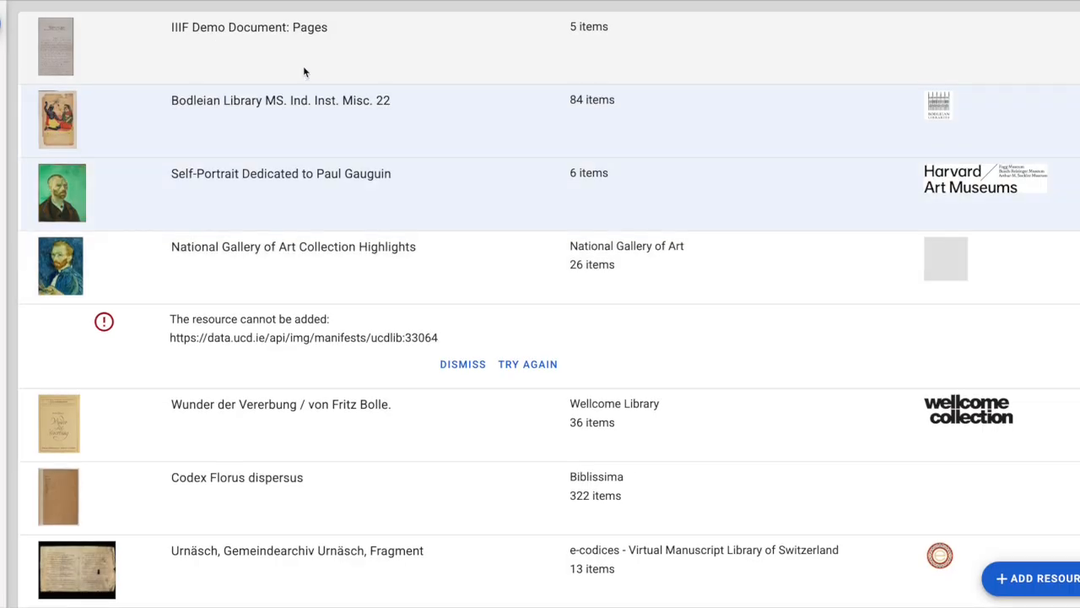
Open the IIIF Demo Document: Pages resource and maximize it as the only window, closing the Self-Portrait and Bodleian Library windows
click(260, 34)
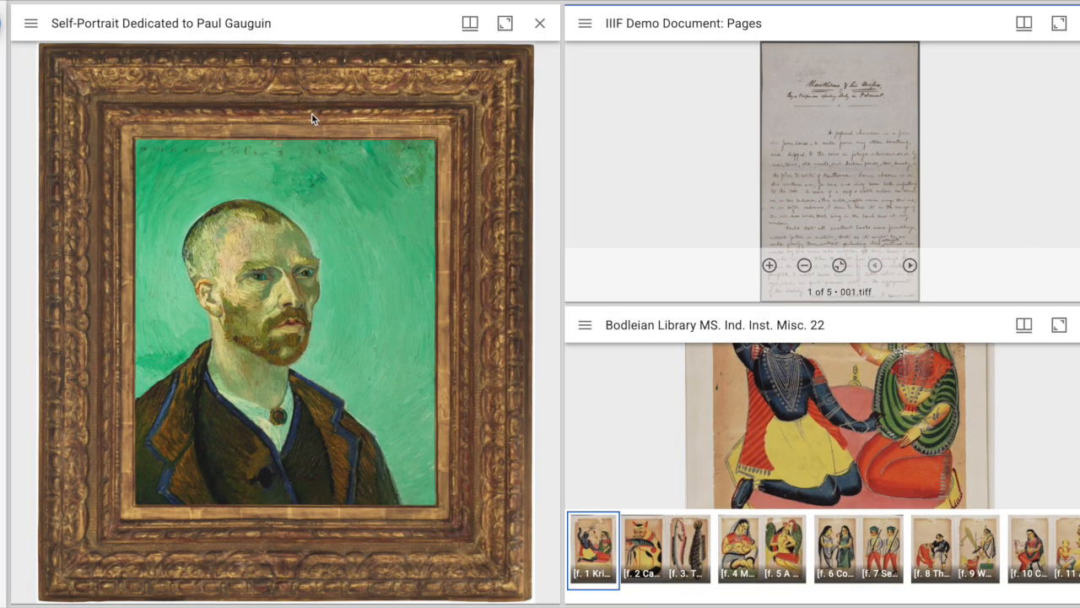
click(540, 24)
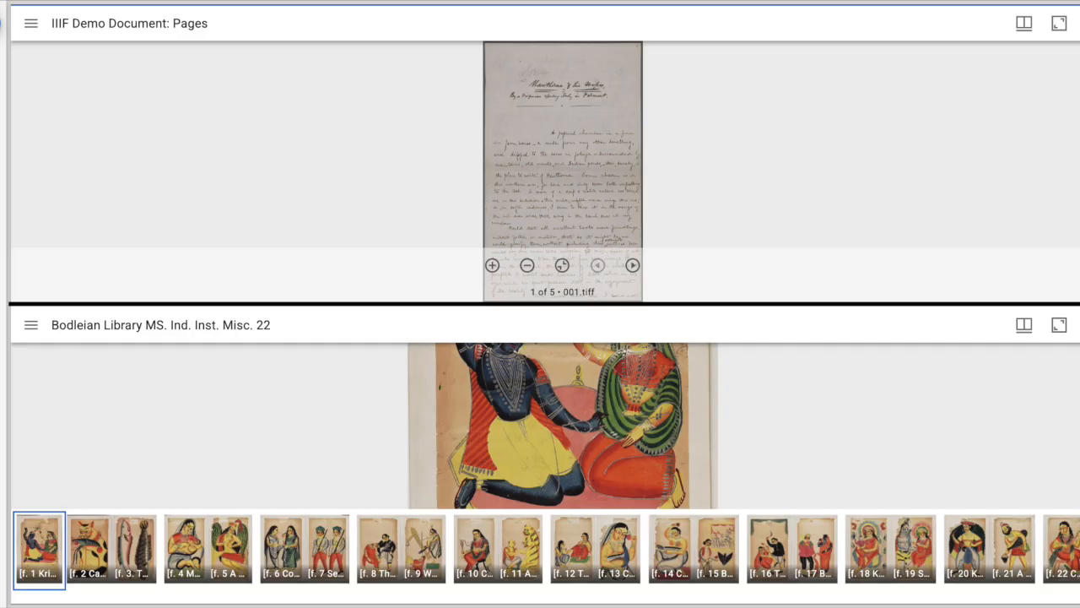
click(1059, 325)
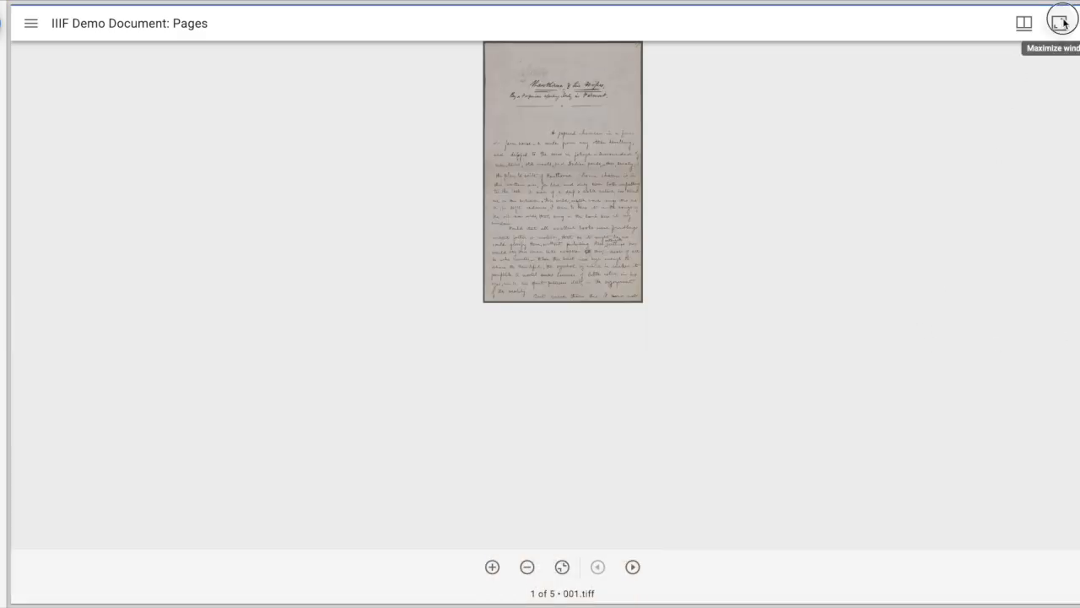
click(1060, 22)
Inspect page 001.tiff up close and advance through the document to page 005.tiff
scroll(524, 300, up, 5)
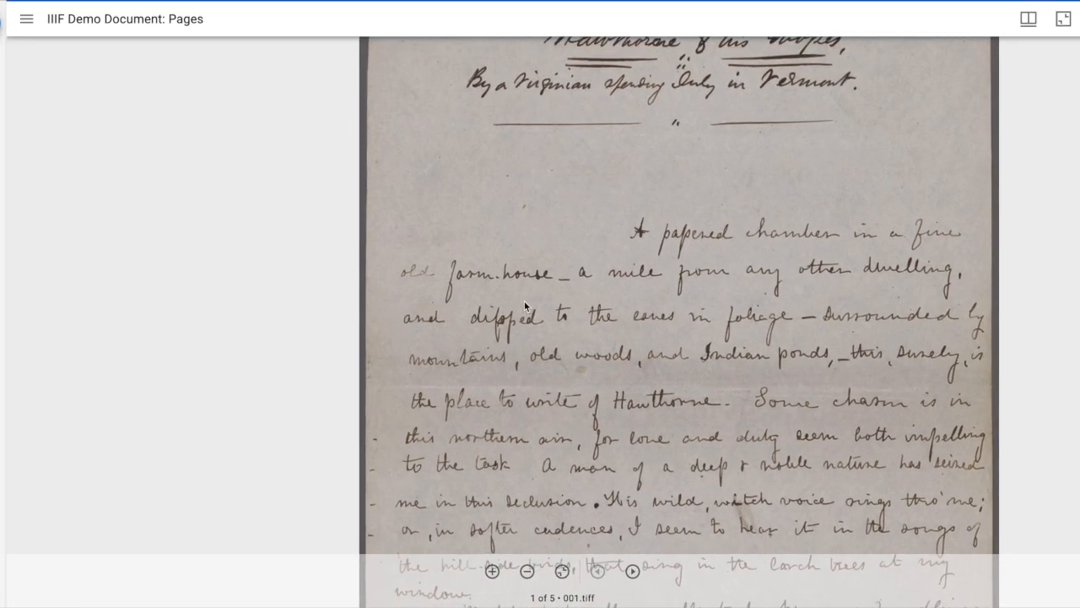
scroll(524, 300, down, 5)
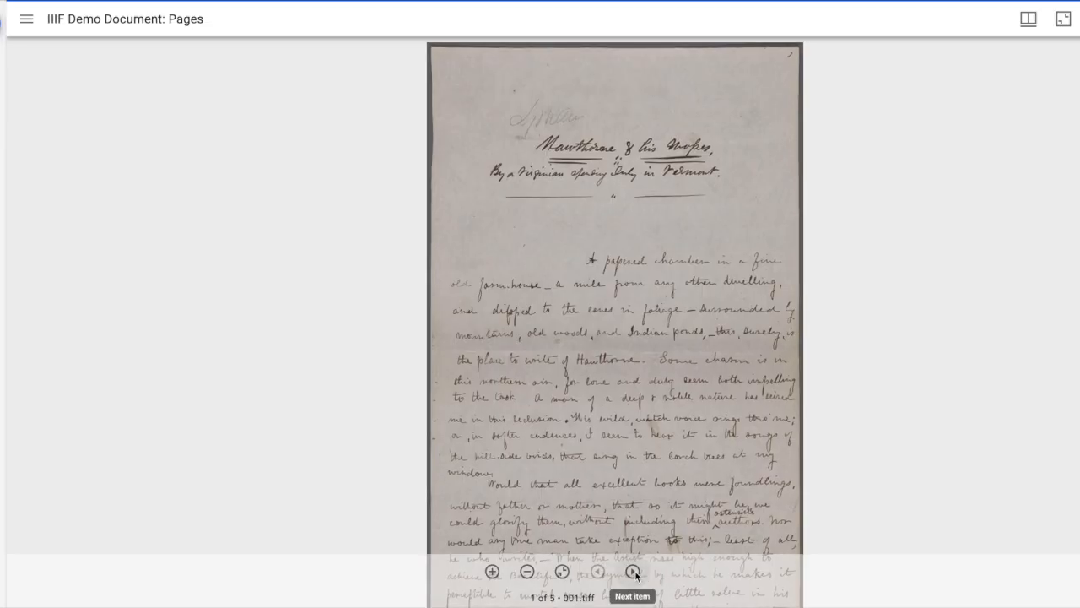
click(633, 572)
click(633, 572)
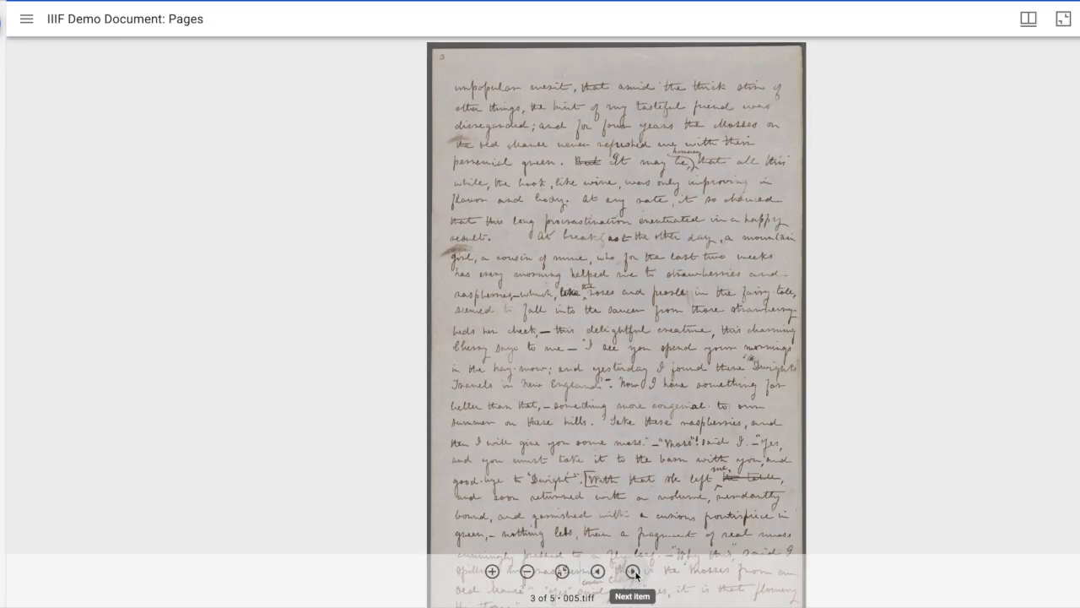